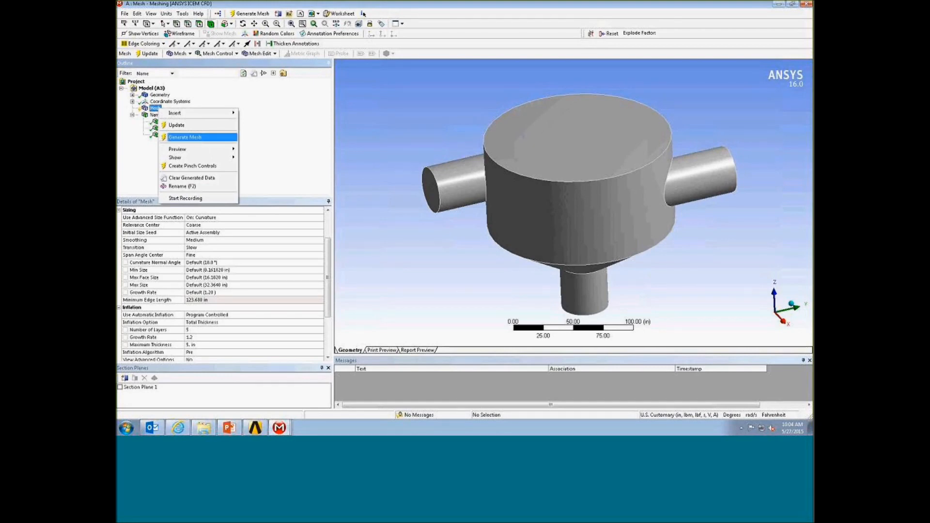
# - Generate the mesh with the default settings and inspect its surface elements from several sides
pyautogui.click(194, 138)
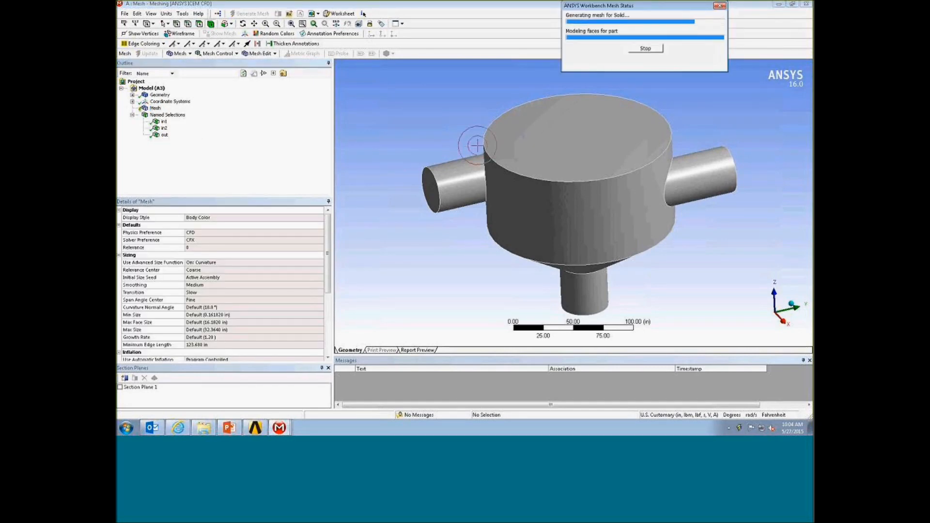
pyautogui.moveTo(554, 198); pyautogui.dragTo(509, 181, button='middle')
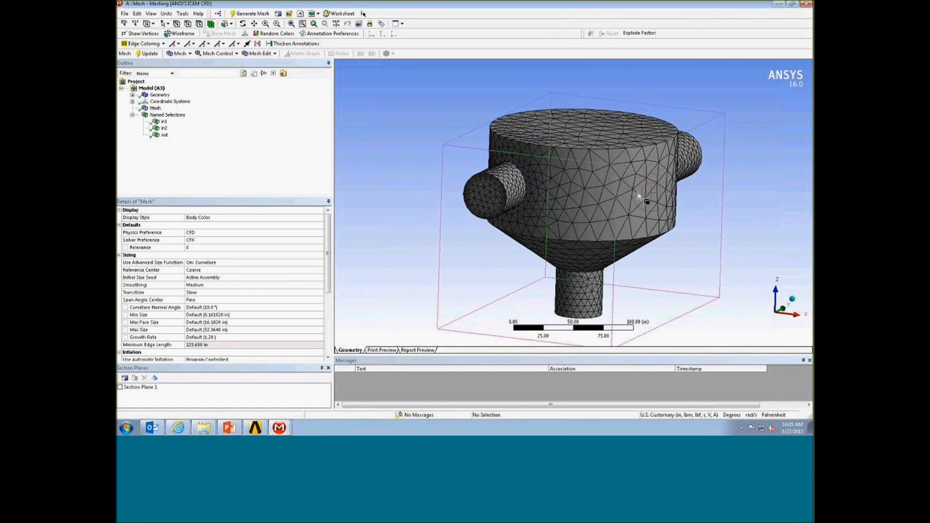
pyautogui.moveTo(707, 196); pyautogui.dragTo(626, 203, button='middle')
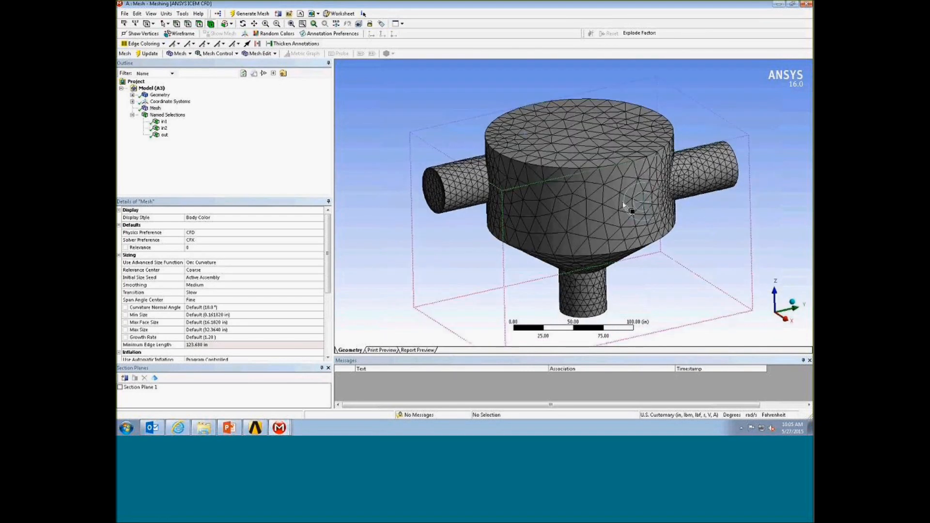
pyautogui.moveTo(683, 198); pyautogui.dragTo(711, 209, button='middle')
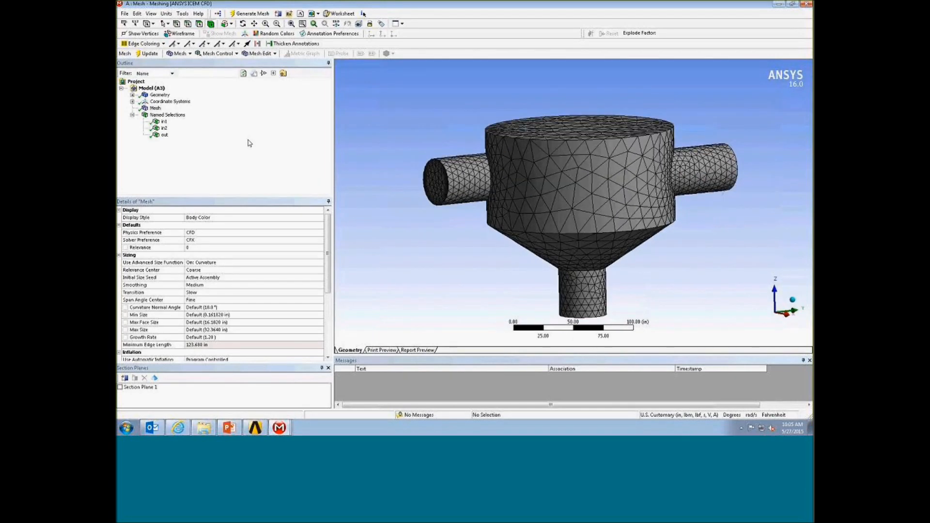
# - Add a mesh sizing control scoped to the whole solid body with an element size of 5 in
pyautogui.rightClick(156, 109)
pyautogui.moveTo(182, 117)
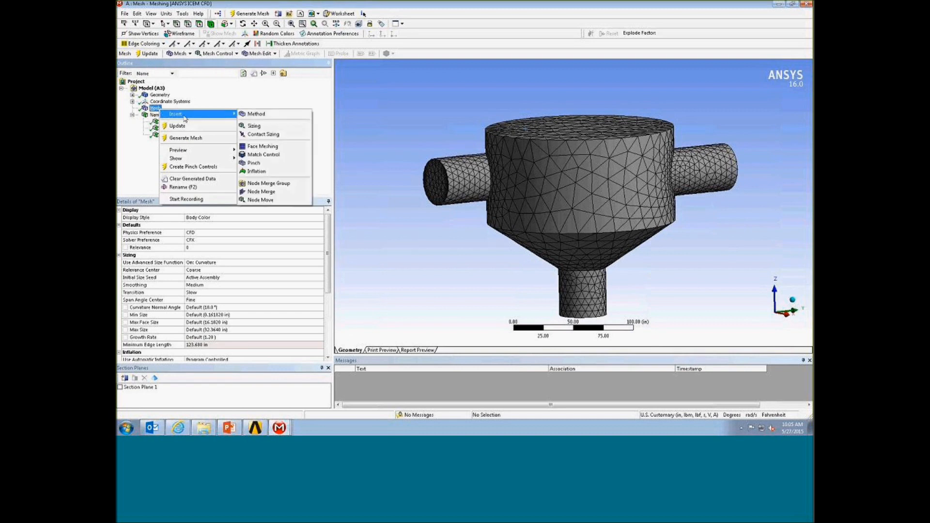
pyautogui.click(262, 125)
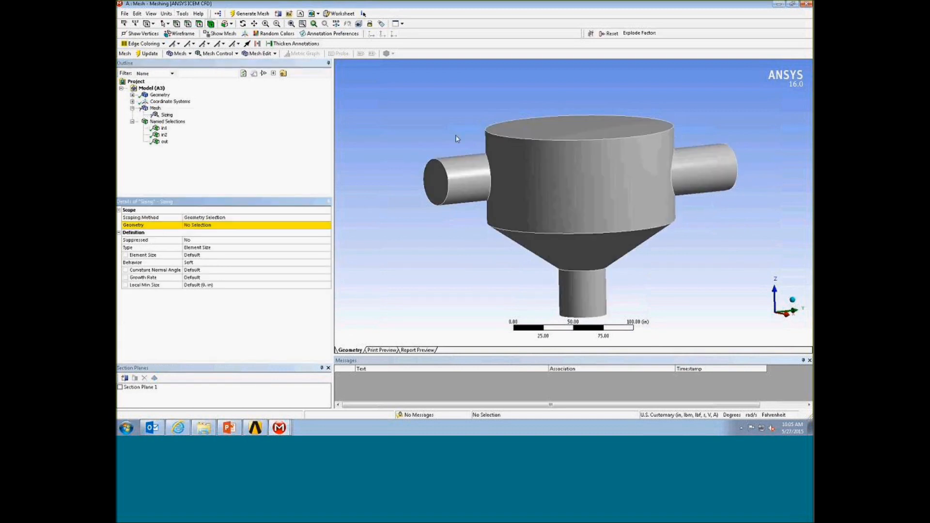
pyautogui.click(603, 152)
pyautogui.click(219, 225)
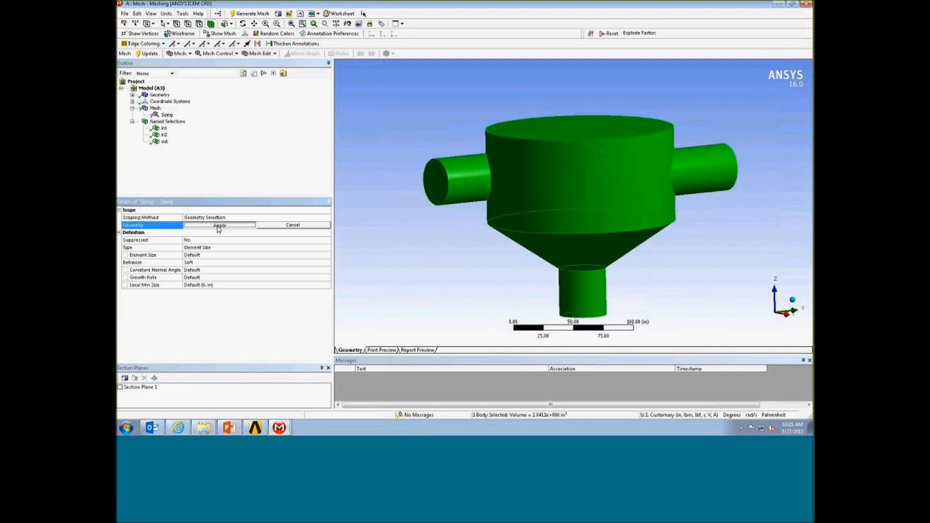
pyautogui.click(218, 227)
pyautogui.click(225, 255)
pyautogui.write('5')
pyautogui.press('Return')
pyautogui.moveTo(471, 192); pyautogui.dragTo(501, 219, button='middle')
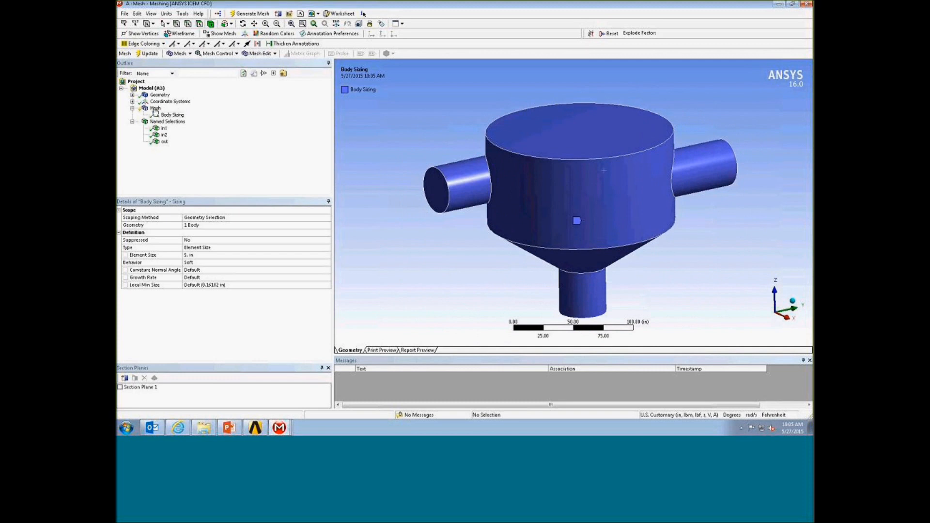
# - Regenerate the mesh with the body sizing applied
pyautogui.rightClick(155, 108)
pyautogui.press('Escape')
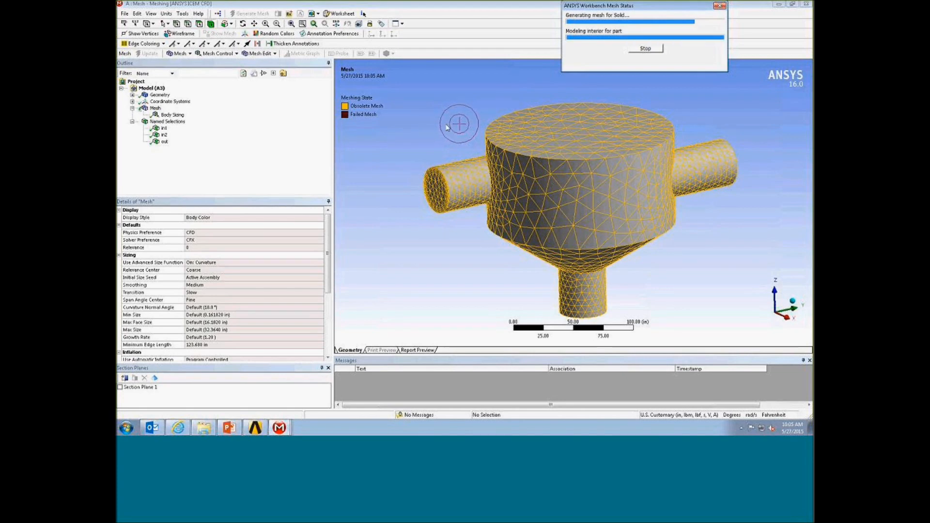
pyautogui.moveTo(483, 123); pyautogui.dragTo(482, 97, button='middle')
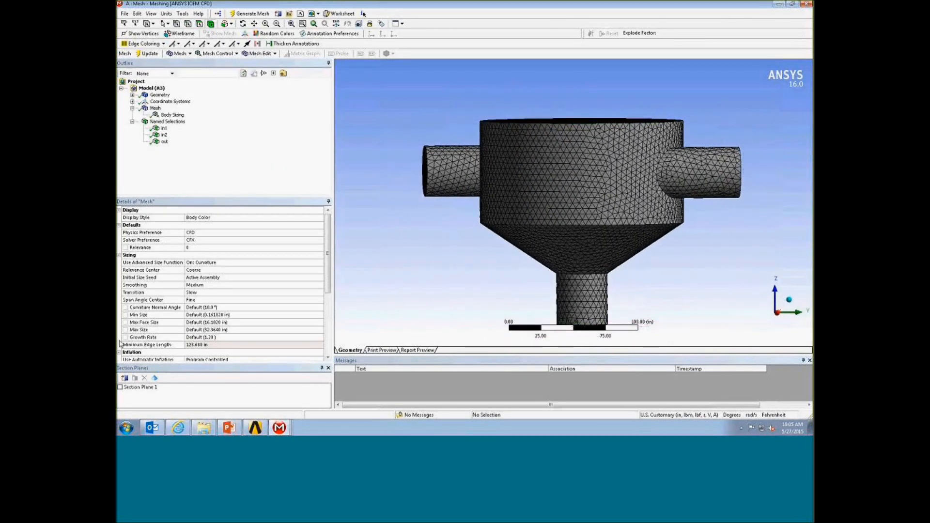
# - Examine the interior mesh and wall layers through Section Plane 1, and return to the uncut model
pyautogui.click(120, 388)
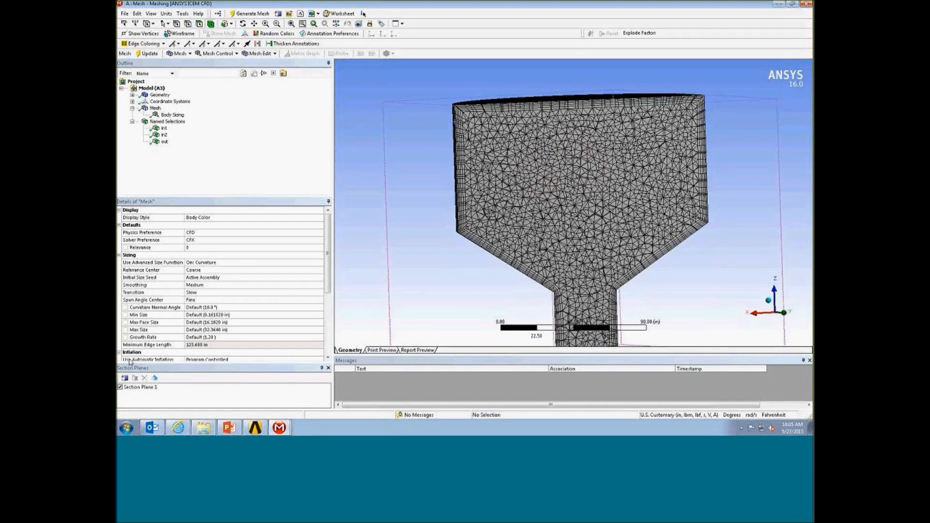
pyautogui.click(120, 387)
pyautogui.moveTo(482, 259); pyautogui.dragTo(649, 242, button='middle')
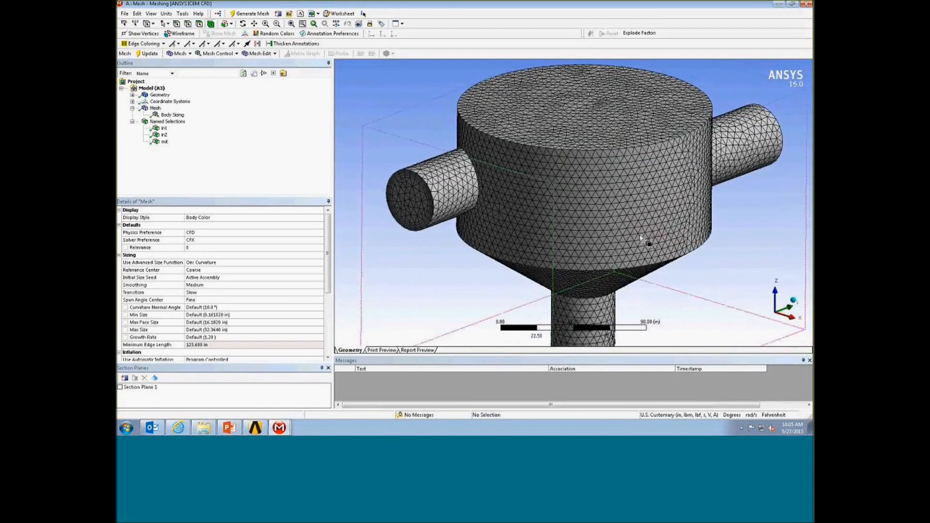
pyautogui.moveTo(651, 195); pyautogui.dragTo(682, 203, button='middle')
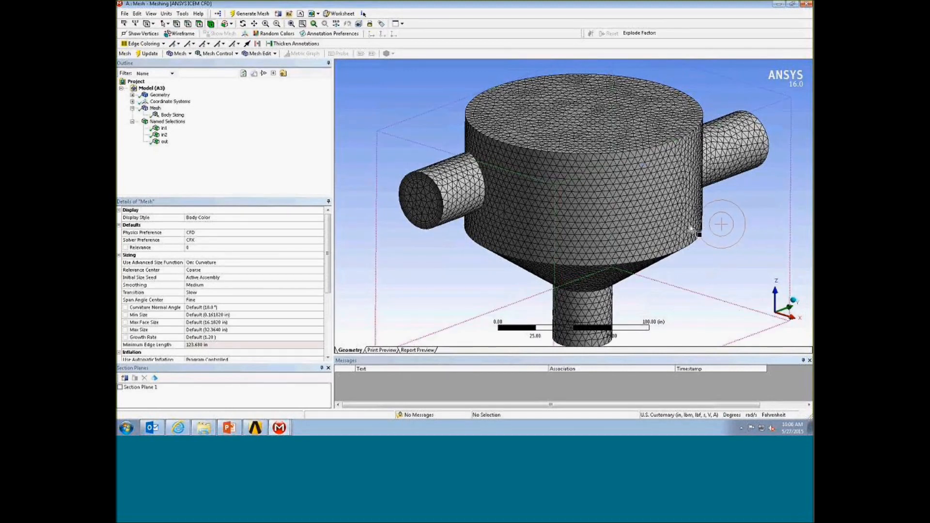
# - Insert a mesh method on the solid body and set it to MultiZone
pyautogui.rightClick(156, 109)
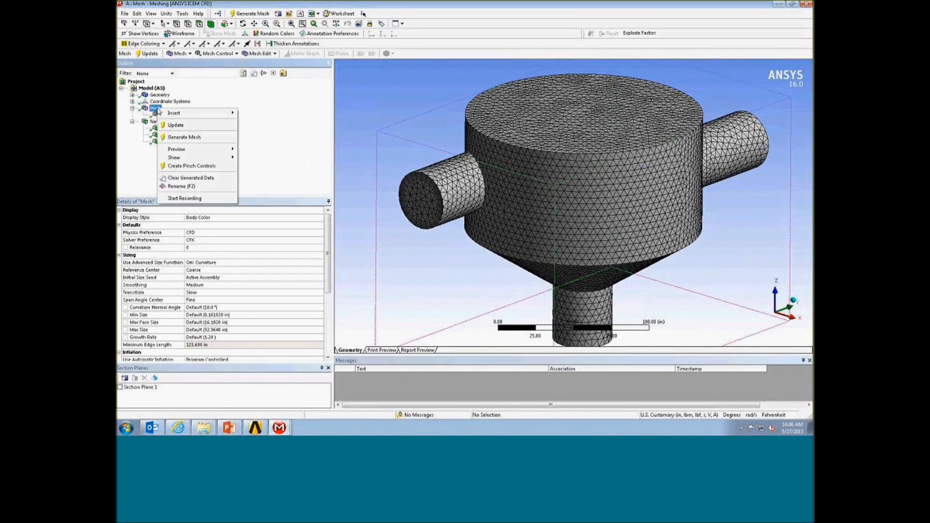
pyautogui.moveTo(173, 114)
pyautogui.click(259, 114)
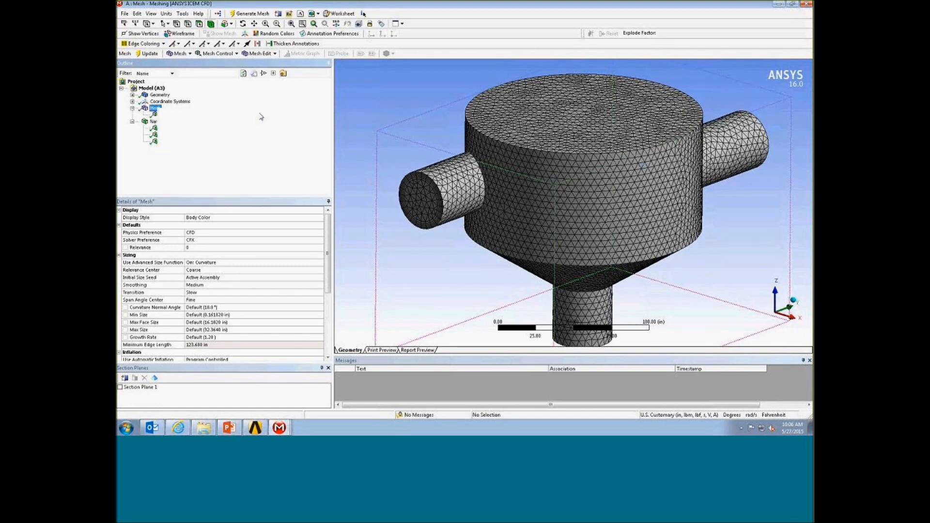
pyautogui.click(528, 139)
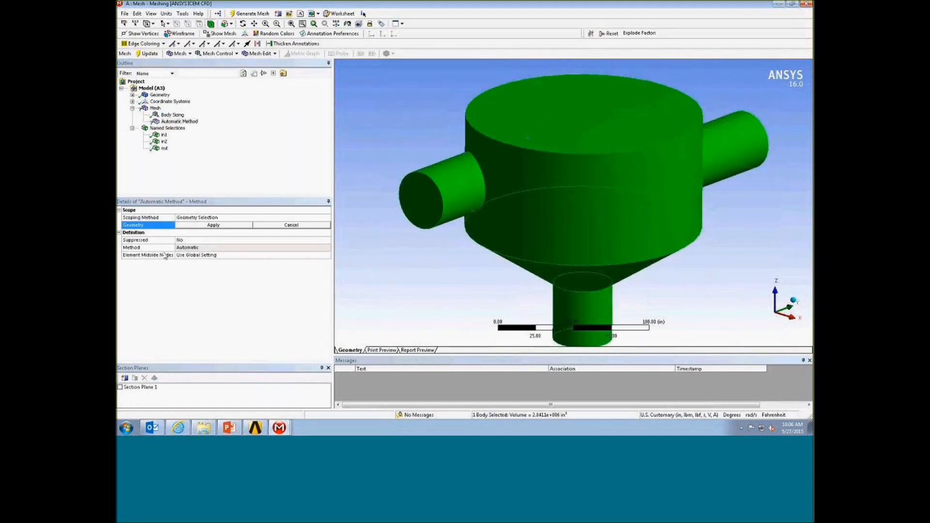
pyautogui.click(223, 226)
pyautogui.click(321, 248)
pyautogui.click(328, 248)
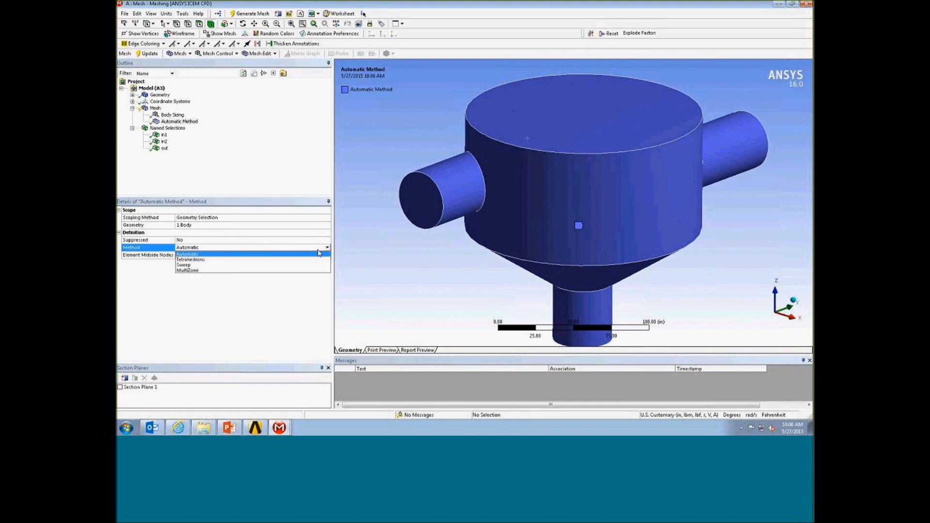
pyautogui.click(188, 270)
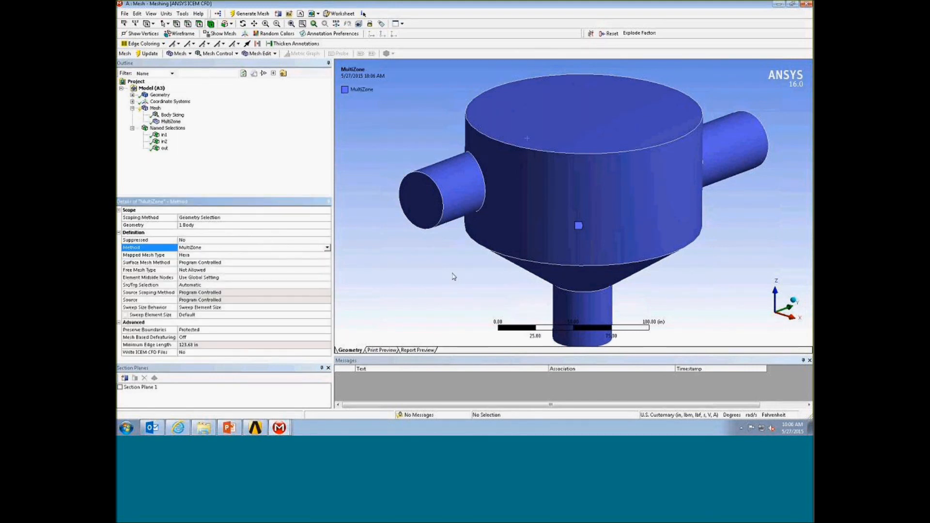
# - Try to generate the mesh using the MultiZone method with free meshing not allowed
pyautogui.moveTo(458, 271); pyautogui.dragTo(458, 271, button='middle')
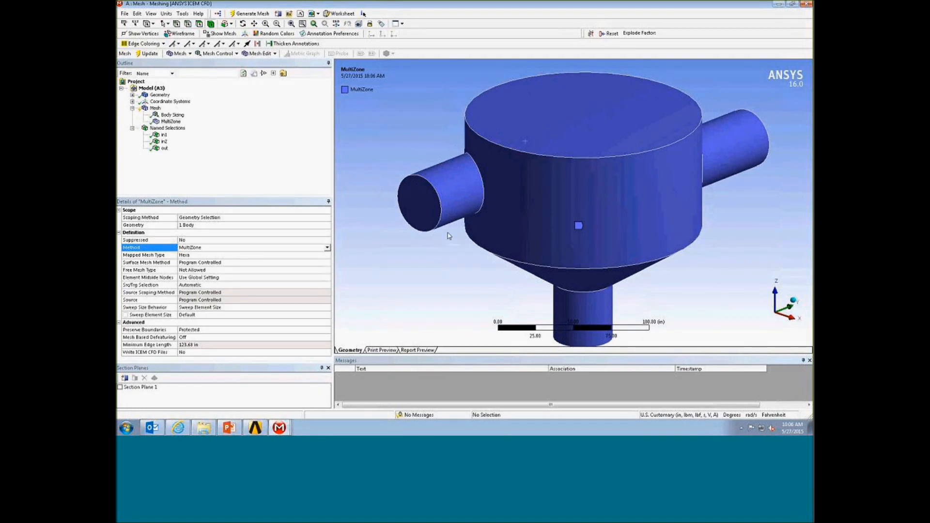
pyautogui.moveTo(460, 236); pyautogui.dragTo(461, 240, button='middle')
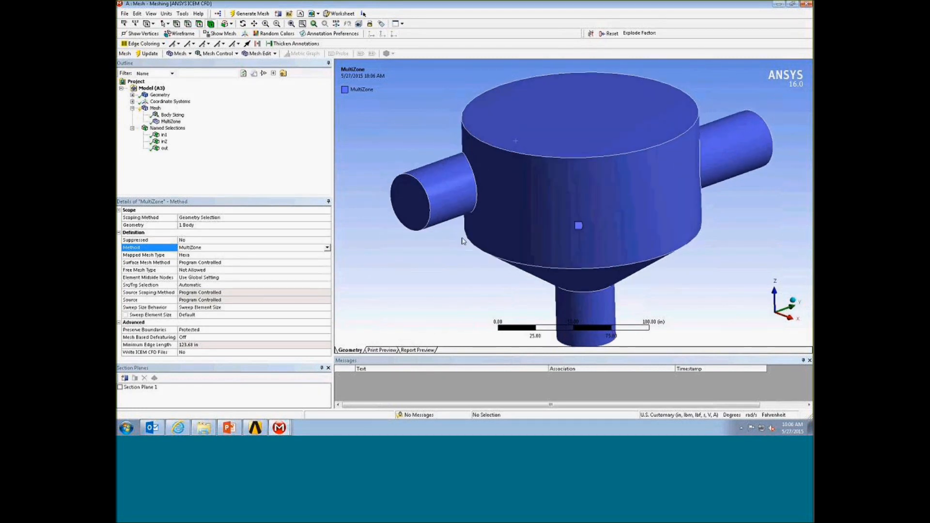
pyautogui.rightClick(161, 106)
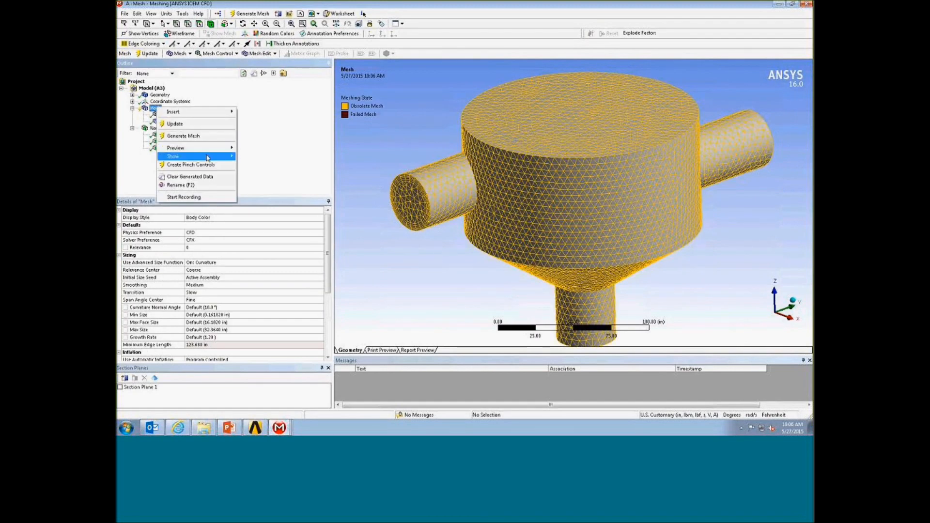
pyautogui.click(203, 137)
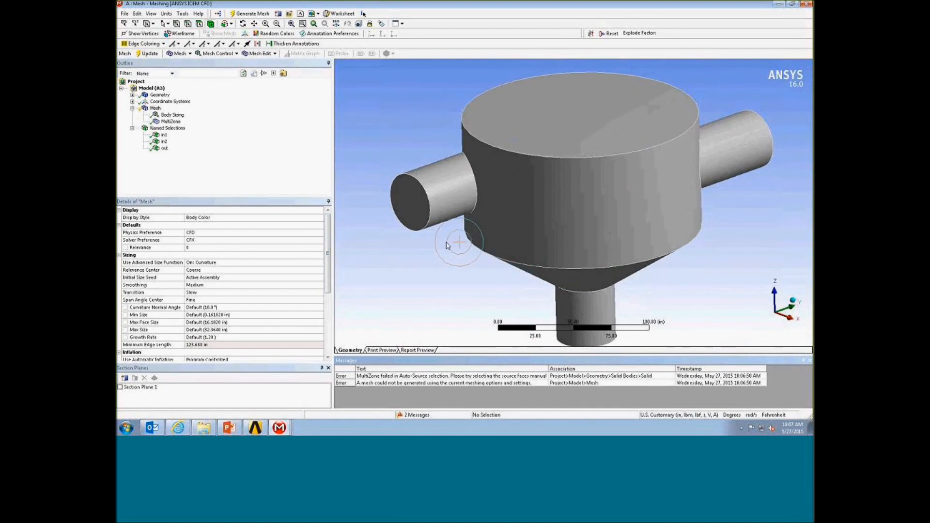
pyautogui.moveTo(328, 248)
pyautogui.mouseDown()
pyautogui.moveTo(330, 268)
pyautogui.moveTo(329, 260)
pyautogui.mouseUp()
# - Set the MultiZone method's Free Mesh Type to Hexa Core
pyautogui.click(173, 122)
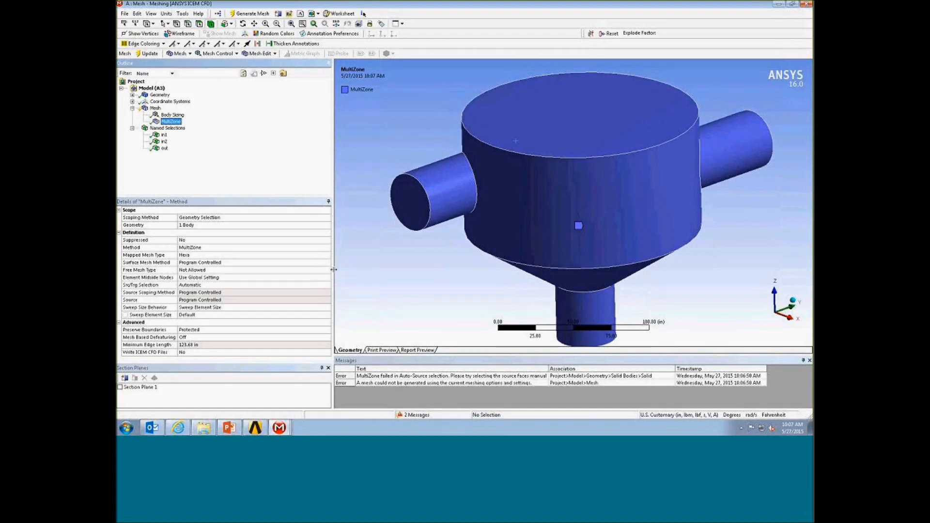
pyautogui.click(323, 271)
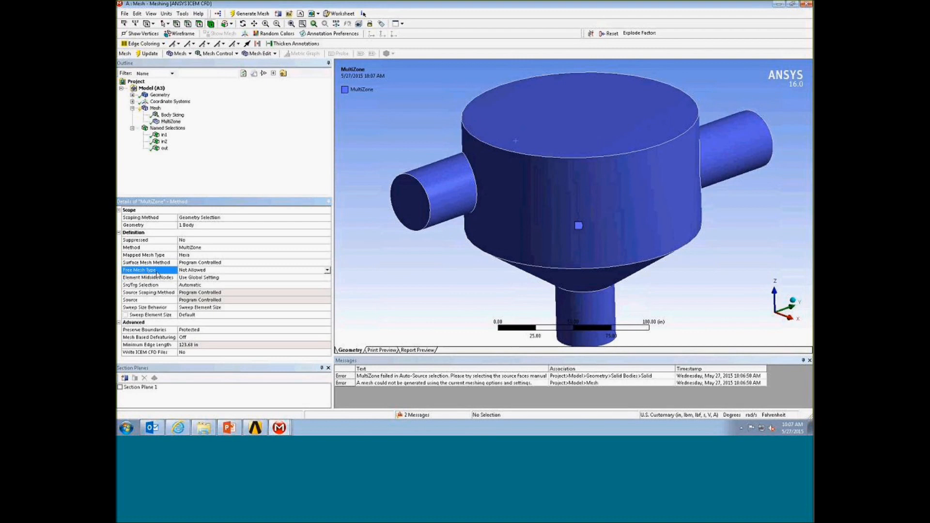
pyautogui.click(328, 271)
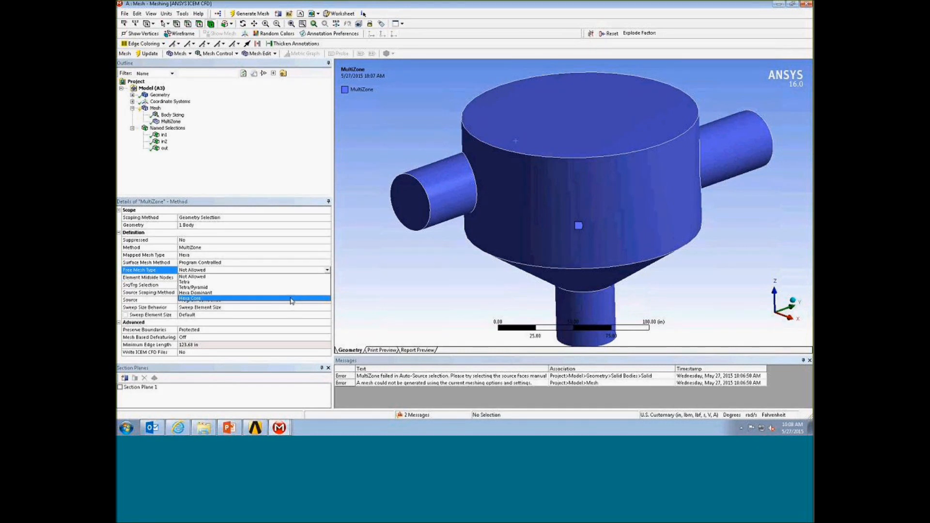
pyautogui.click(291, 299)
pyautogui.moveTo(448, 292); pyautogui.dragTo(456, 283)
pyautogui.moveTo(457, 284); pyautogui.dragTo(447, 289, button='middle')
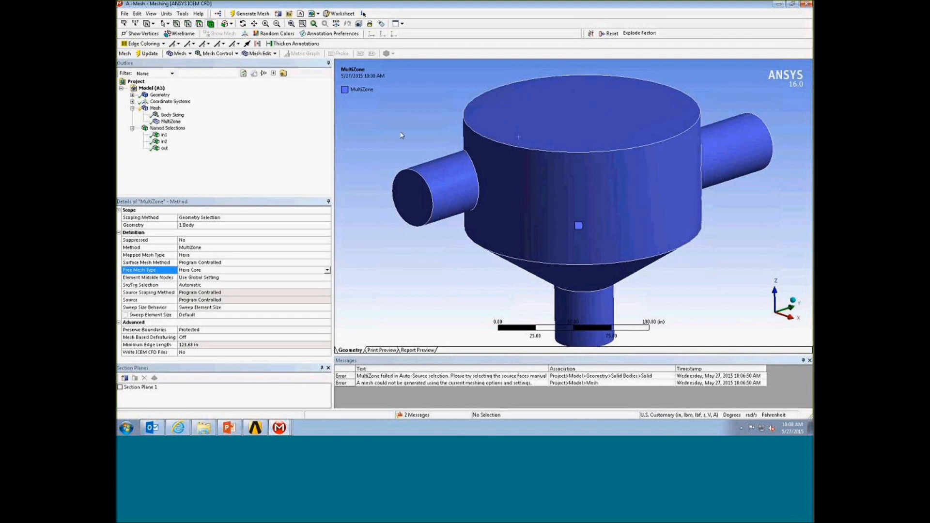
# - Generate the Hexa Core MultiZone mesh and inspect the surface elements around the side pipes
pyautogui.rightClick(155, 108)
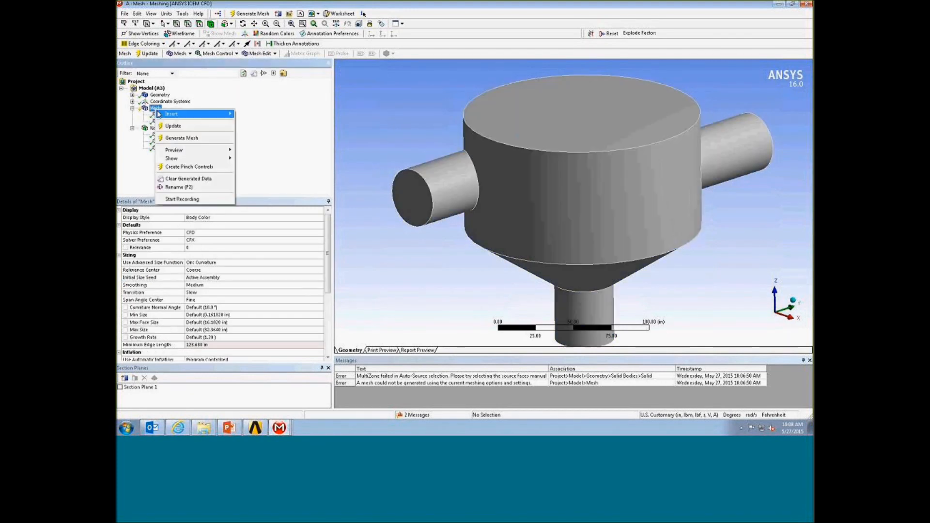
pyautogui.click(183, 139)
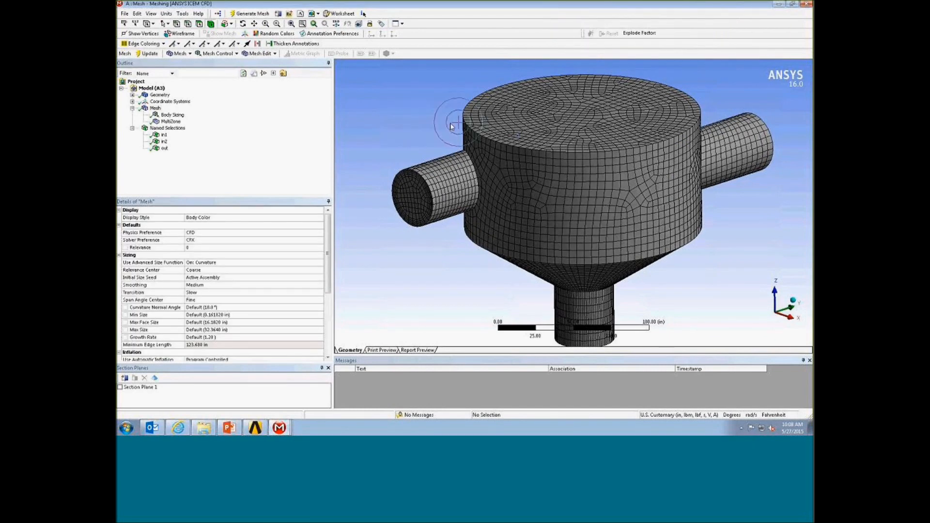
pyautogui.moveTo(699, 249); pyautogui.dragTo(467, 177, button='middle')
pyautogui.scroll(5, 466, 176)
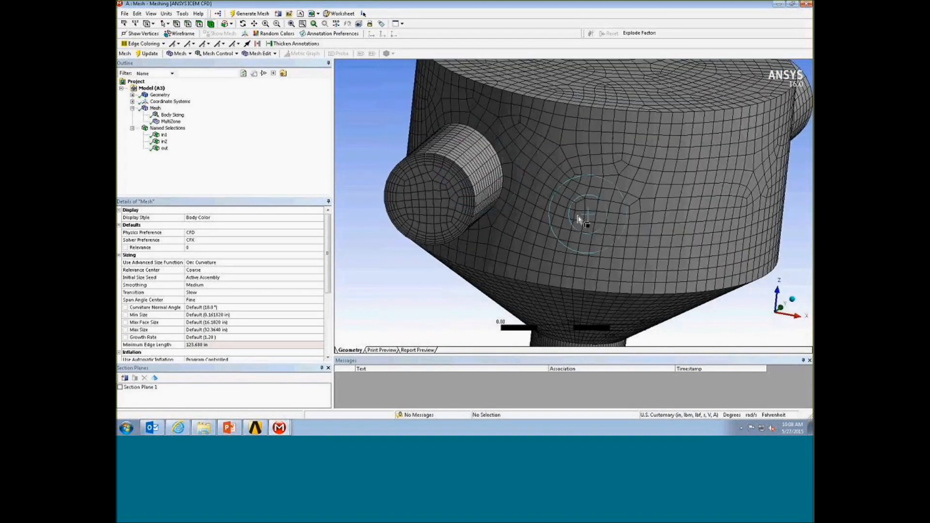
pyautogui.moveTo(737, 234); pyautogui.dragTo(648, 252, button='middle')
pyautogui.scroll(-4, 693, 228)
# - Examine the hexahedral core and boundary layers through Section Plane 1, and switch the cut off again
pyautogui.click(120, 387)
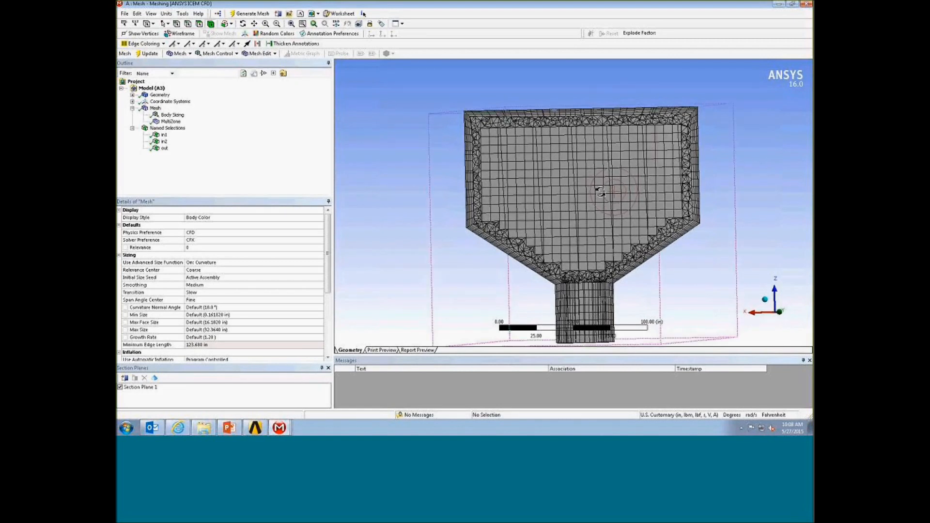
pyautogui.scroll(1, 606, 197)
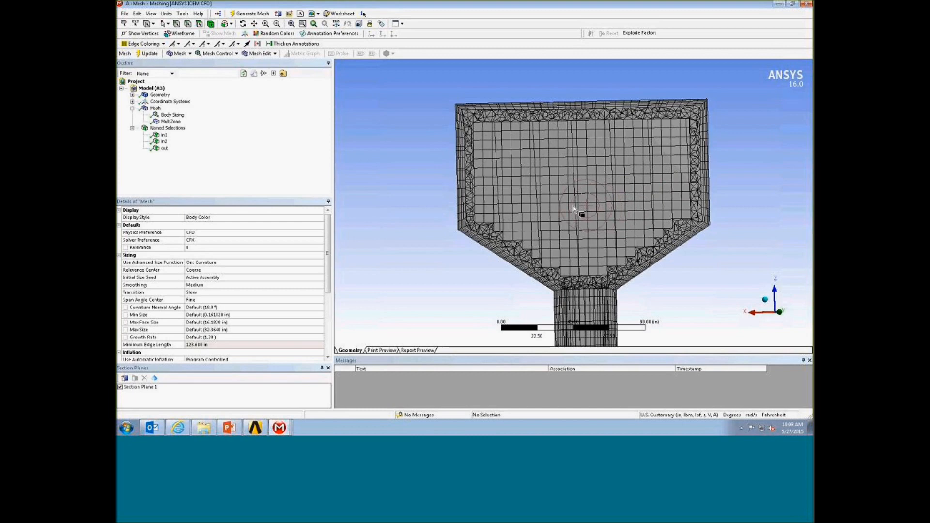
pyautogui.moveTo(576, 205); pyautogui.dragTo(533, 145, button='middle')
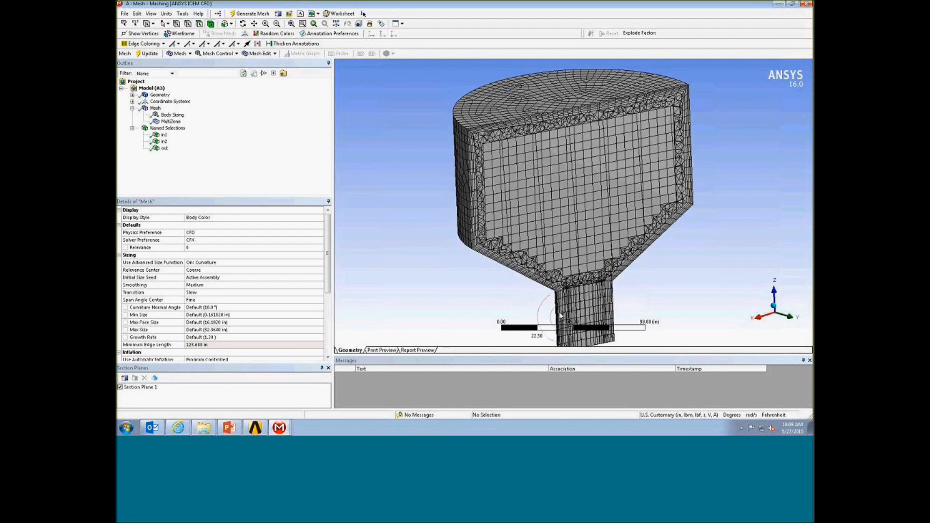
pyautogui.click(120, 387)
pyautogui.moveTo(545, 269); pyautogui.dragTo(646, 229, button='middle')
# - Review the Free Mesh Type options of the vessel's MultiZone method, keeping Hexa Core
pyautogui.click(170, 122)
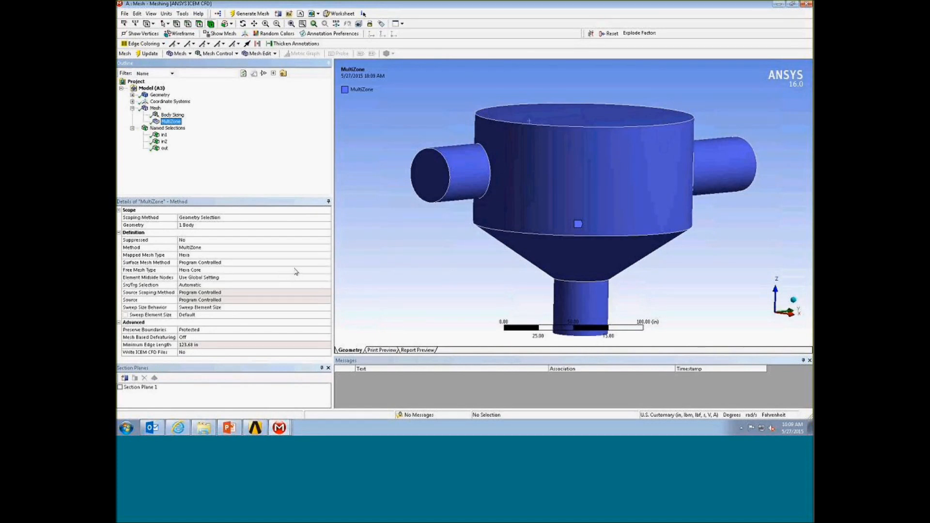
pyautogui.click(323, 271)
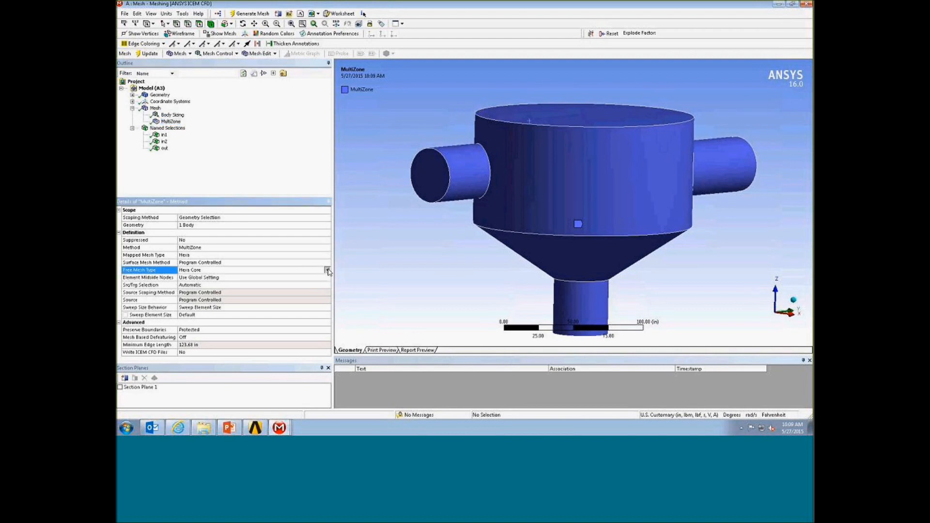
pyautogui.click(327, 270)
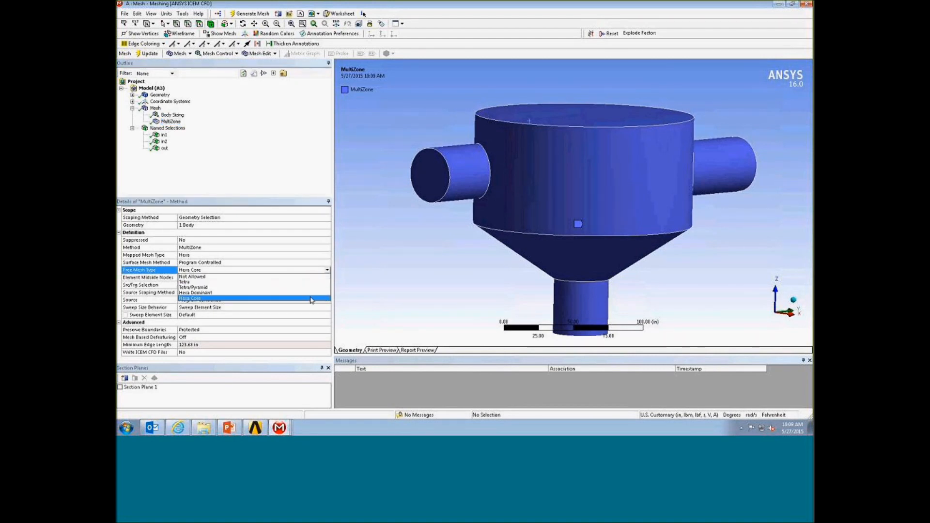
pyautogui.moveTo(462, 274)
pyautogui.mouseDown()
pyautogui.moveTo(482, 266)
pyautogui.moveTo(471, 277)
pyautogui.mouseUp()
pyautogui.moveTo(470, 278); pyautogui.dragTo(468, 280, button='middle')
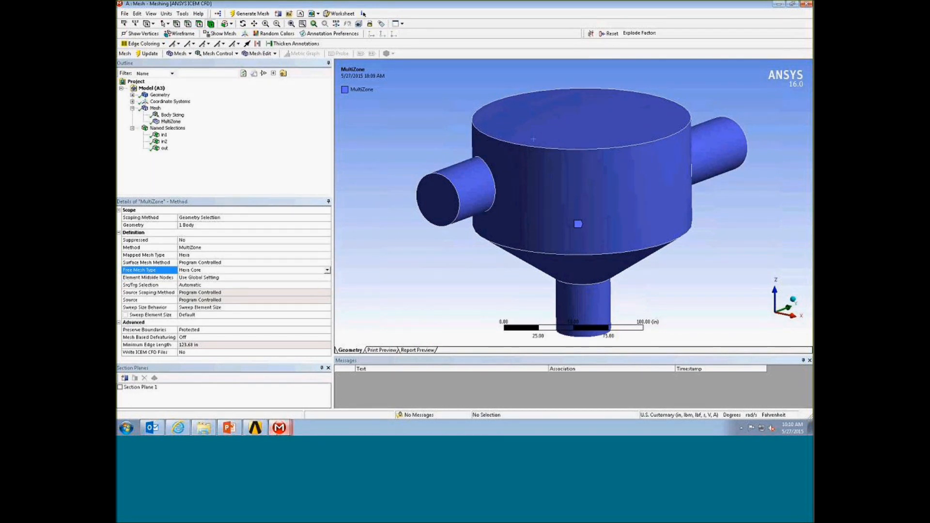
# - Switch to the "C : Mesh" meshing window and maximize it
pyautogui.click(279, 428)
pyautogui.click(264, 381)
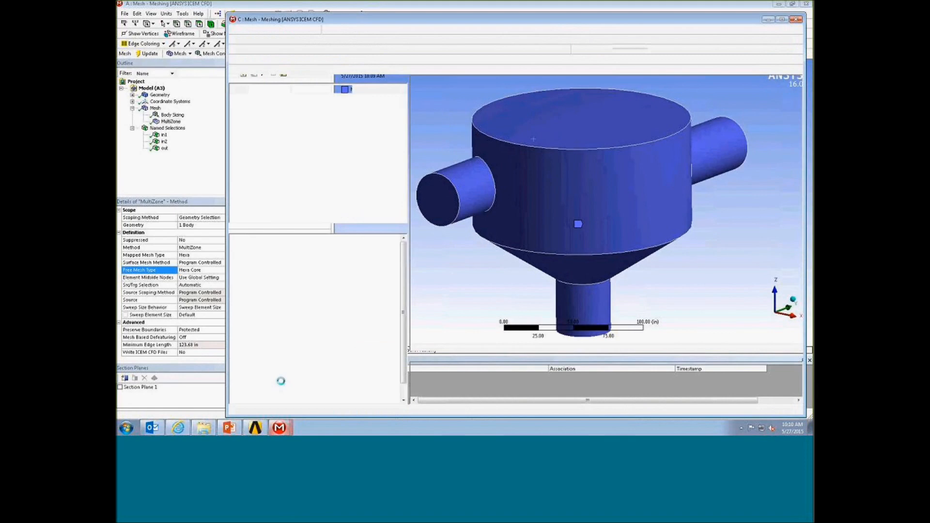
pyautogui.moveTo(641, 15); pyautogui.dragTo(615, 5)
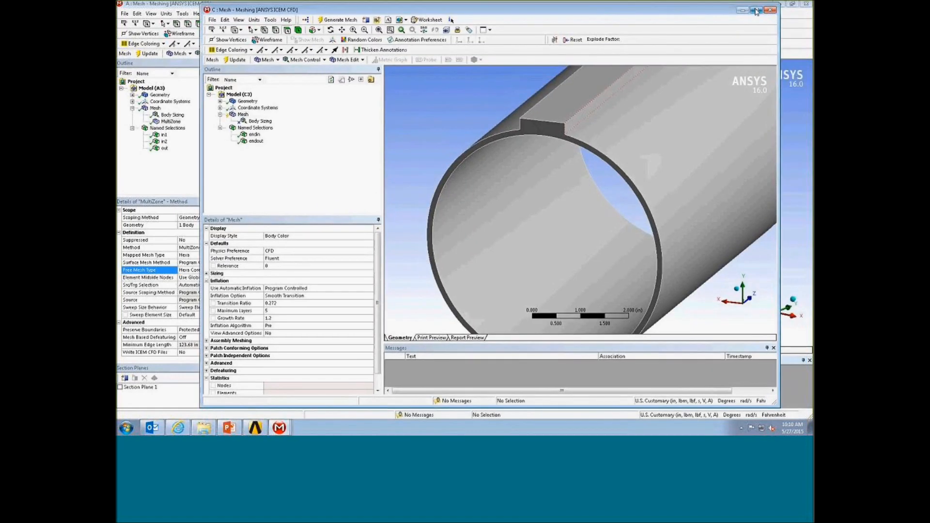
pyautogui.click(756, 11)
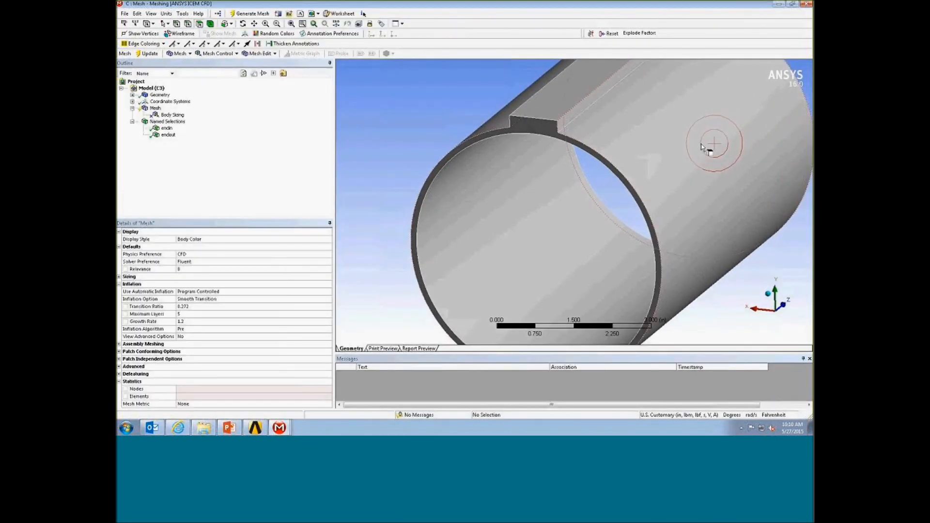
# - Examine the thin-walled pipe and the raised rectangular rib along its outside
pyautogui.moveTo(717, 138); pyautogui.dragTo(641, 169)
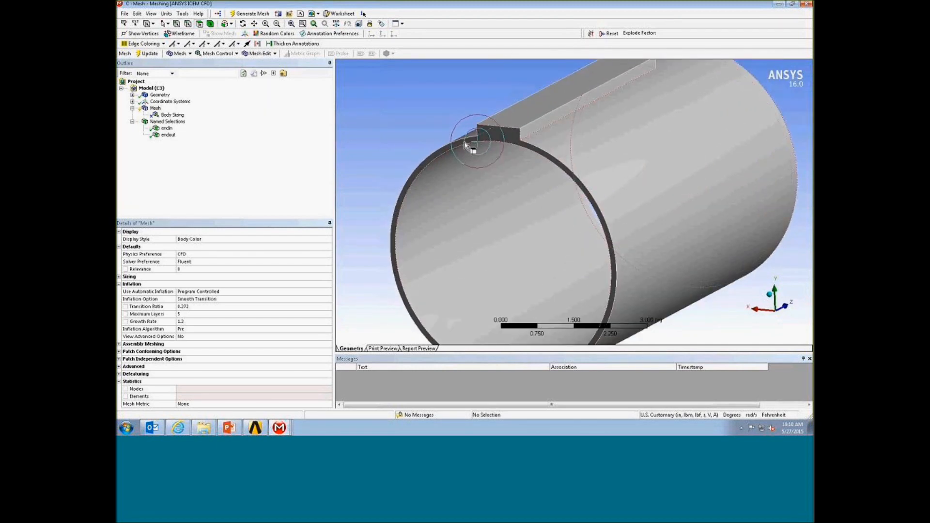
pyautogui.moveTo(545, 169); pyautogui.dragTo(482, 127)
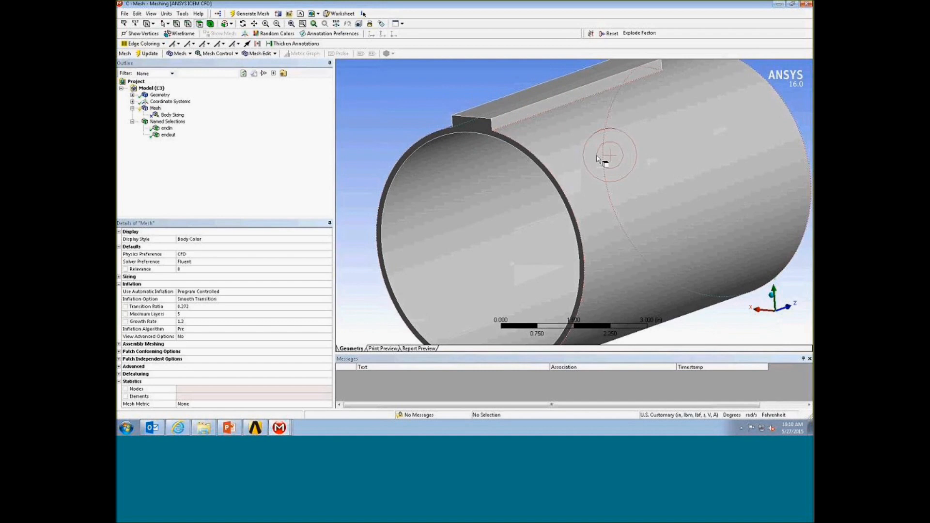
pyautogui.moveTo(612, 156); pyautogui.dragTo(559, 162)
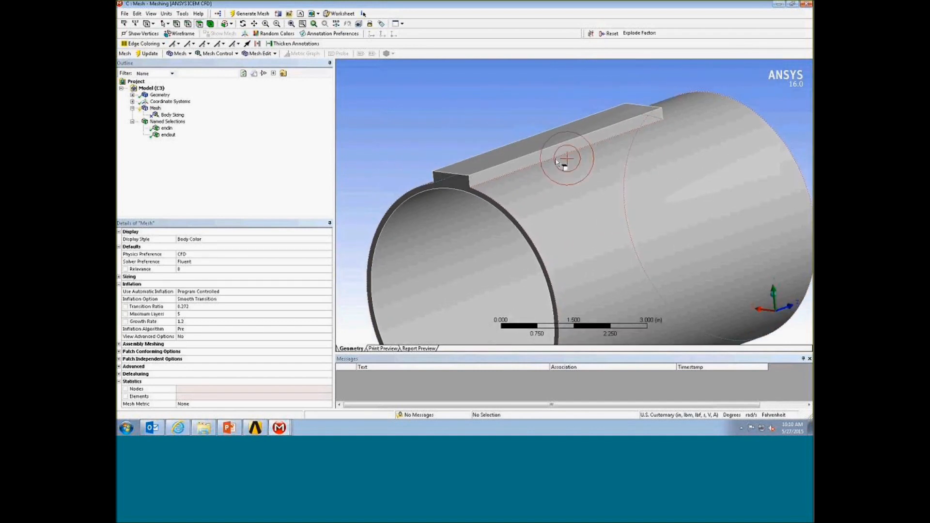
pyautogui.moveTo(644, 173)
pyautogui.mouseDown()
pyautogui.moveTo(644, 186)
pyautogui.moveTo(650, 177)
pyautogui.mouseUp()
pyautogui.rightClick(155, 108)
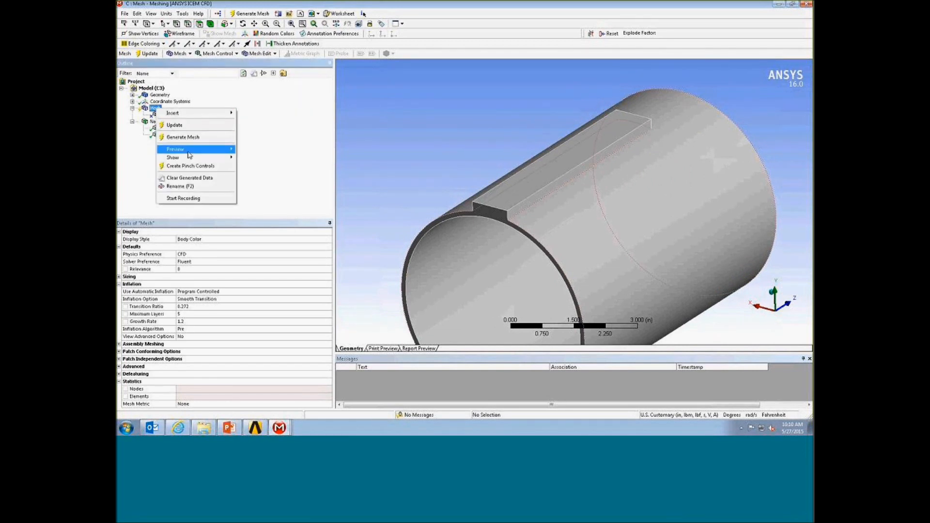
pyautogui.click(481, 160)
pyautogui.moveTo(477, 159)
pyautogui.mouseDown(button='middle')
pyautogui.moveTo(475, 130)
pyautogui.moveTo(489, 158)
pyautogui.mouseUp(button='middle')
pyautogui.scroll(-3, 490, 159)
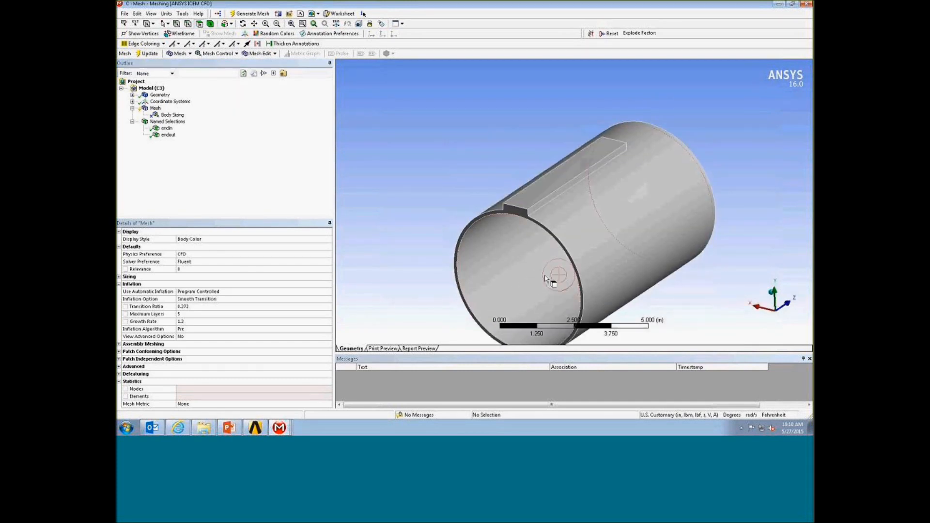
pyautogui.scroll(3, 549, 272)
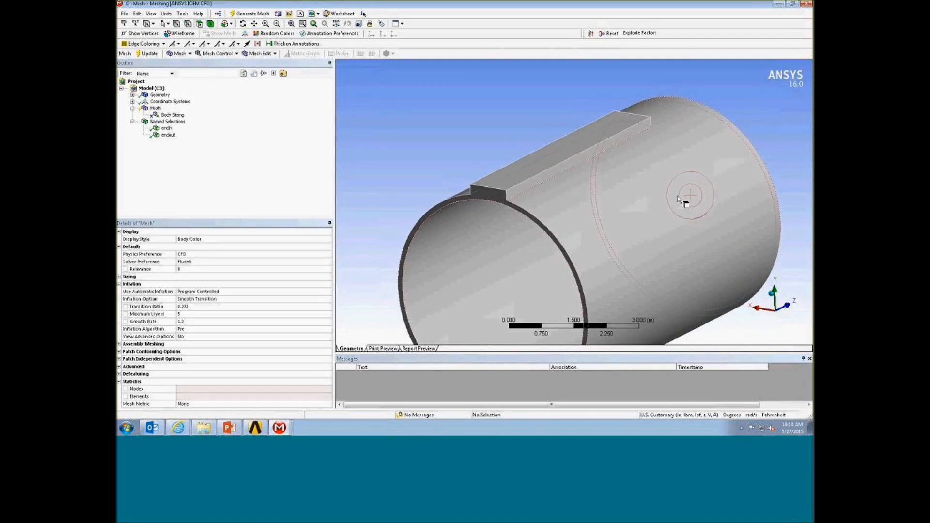
# - Generate the pipe mesh with the body sizing suppressed and inspect the elements across the thin wall and rib
pyautogui.rightClick(156, 109)
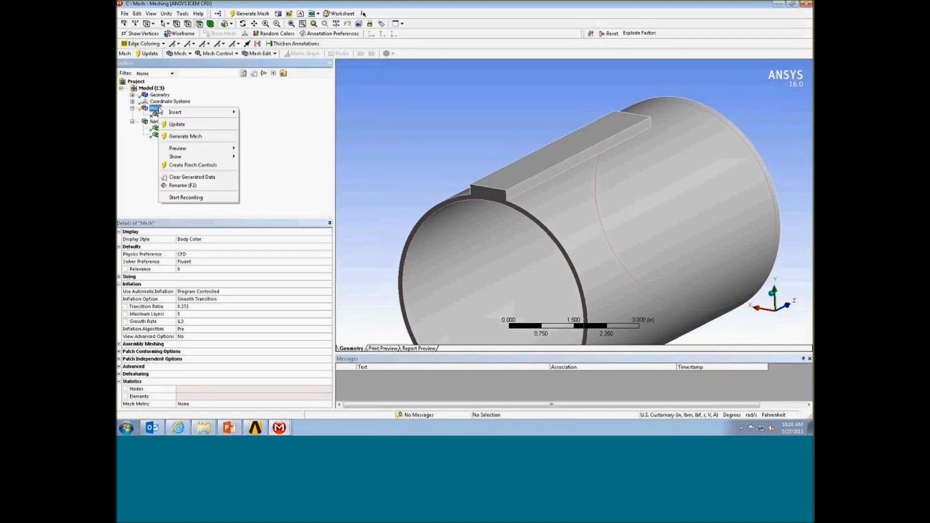
pyautogui.click(189, 137)
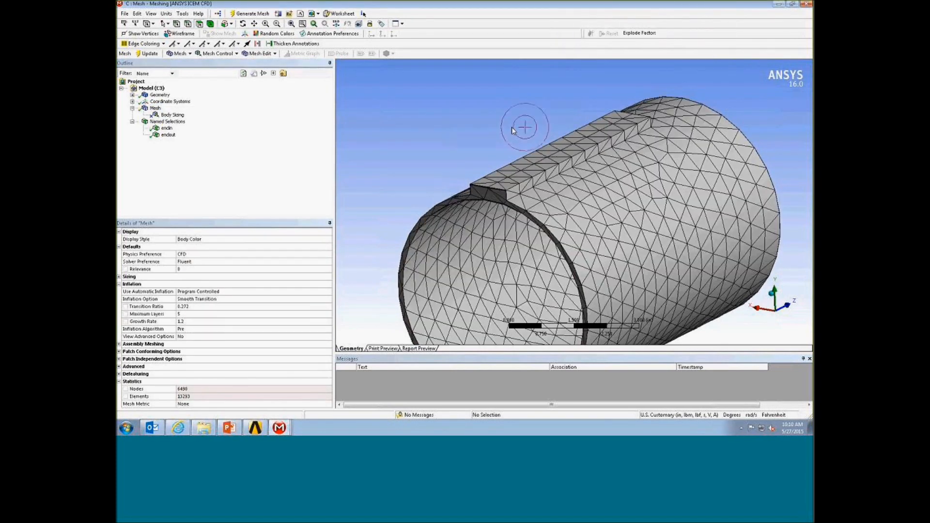
pyautogui.moveTo(516, 130); pyautogui.dragTo(640, 194, button='middle')
pyautogui.scroll(5, 638, 192)
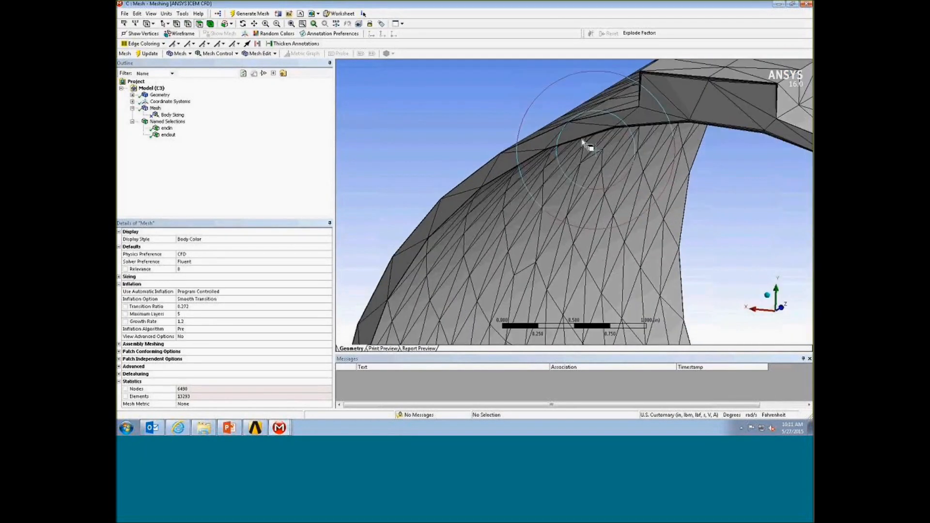
pyautogui.scroll(-3, 516, 172)
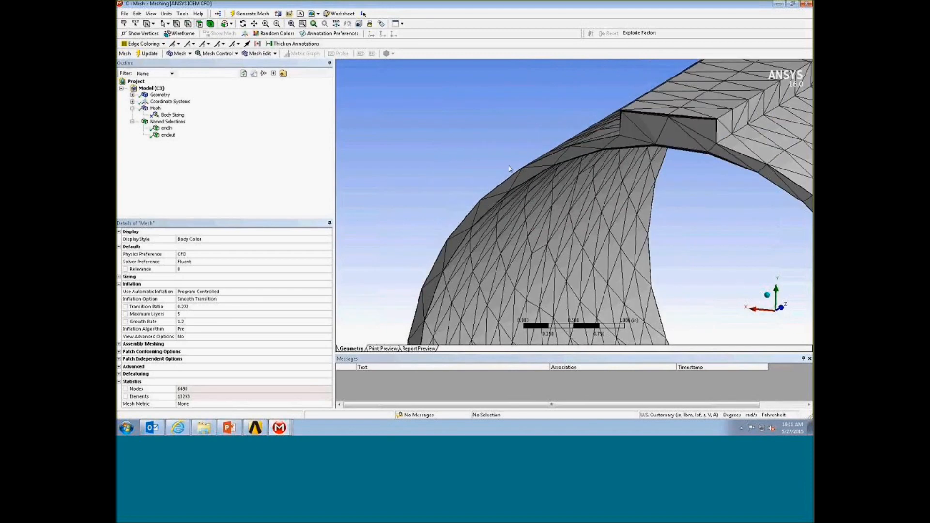
pyautogui.moveTo(664, 197); pyautogui.dragTo(598, 166, button='middle')
pyautogui.scroll(-3, 555, 149)
# - Unsuppress the pipe's Body Sizing control
pyautogui.click(173, 115)
pyautogui.rightClick(175, 117)
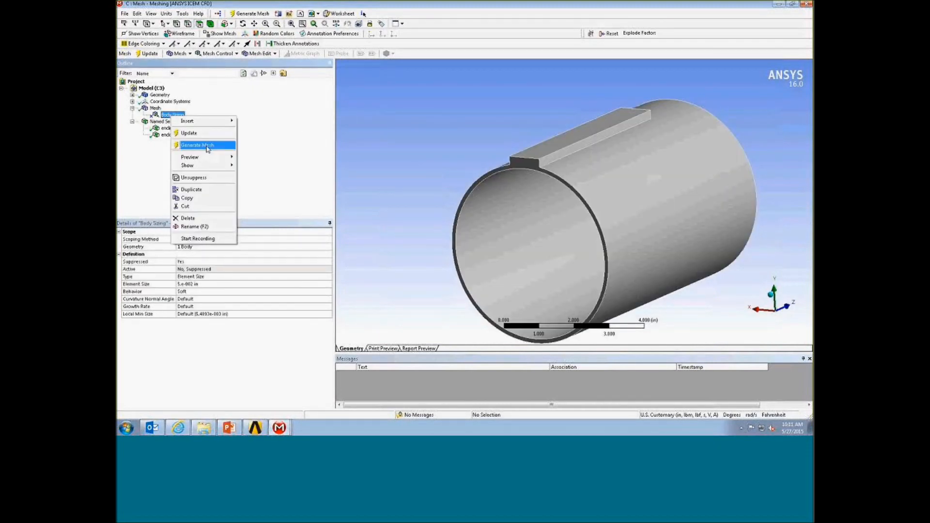
pyautogui.click(194, 178)
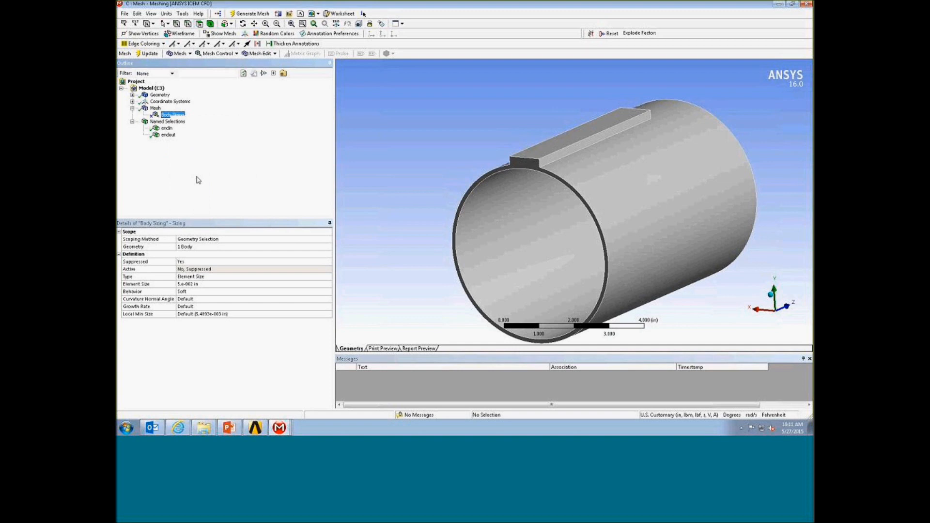
pyautogui.moveTo(472, 164); pyautogui.dragTo(477, 174, button='middle')
pyautogui.click(170, 116)
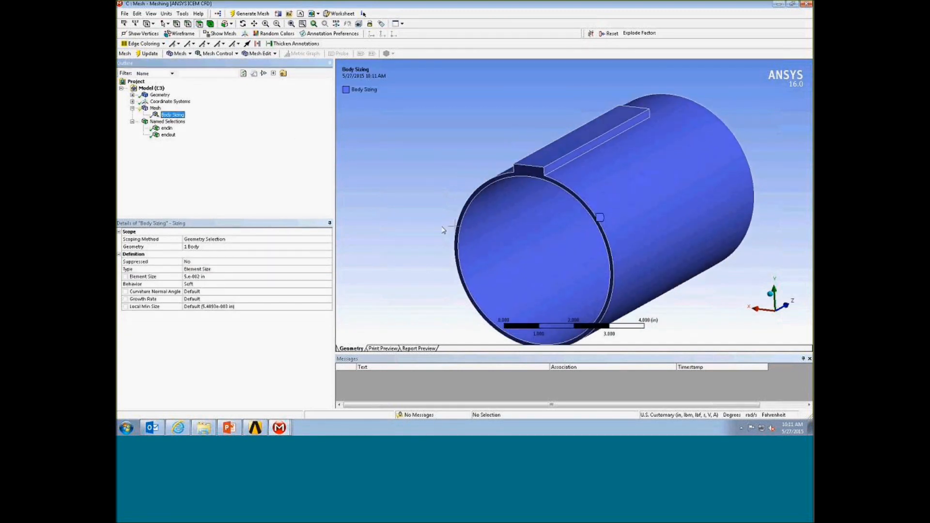
# - Check the wall thickness beneath the rib and start generating the pipe mesh with the body sizing active
pyautogui.scroll(5, 436, 208)
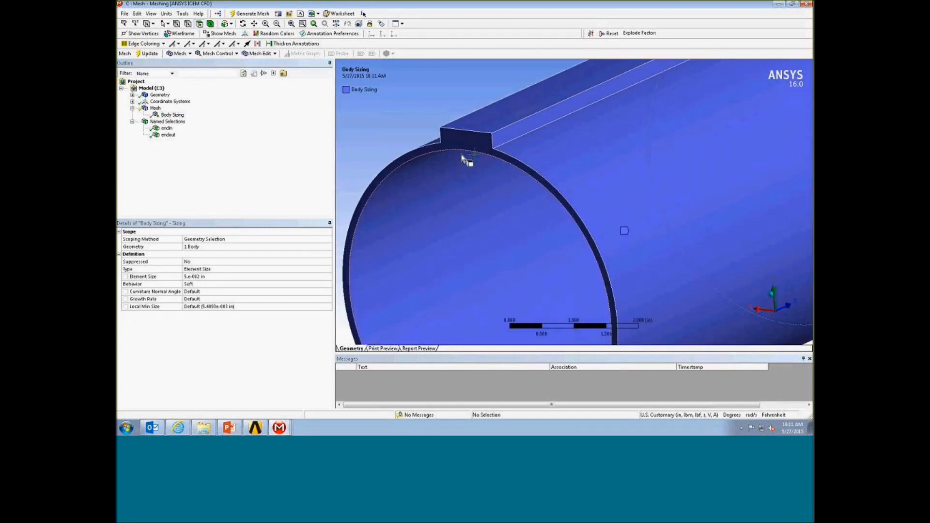
pyautogui.moveTo(495, 163); pyautogui.dragTo(491, 170, button='middle')
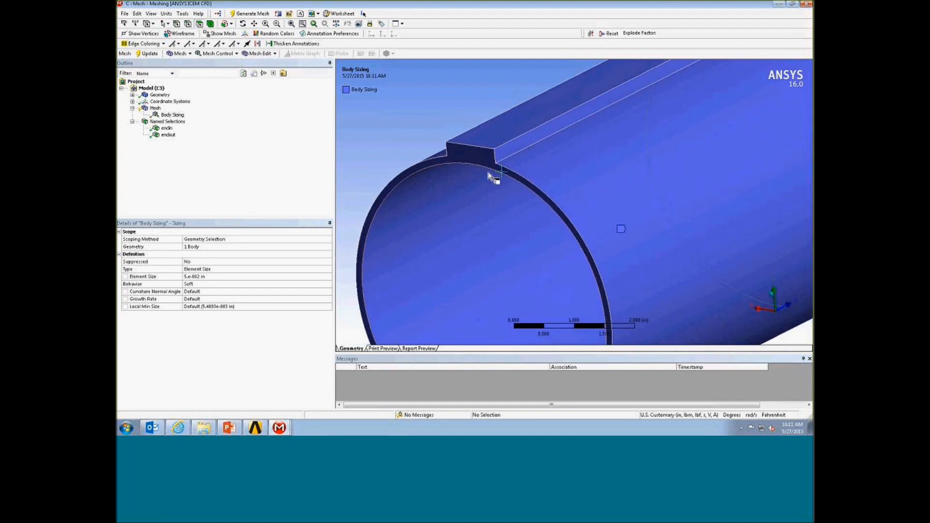
pyautogui.scroll(3, 489, 173)
pyautogui.moveTo(477, 170); pyautogui.dragTo(585, 106, button='middle')
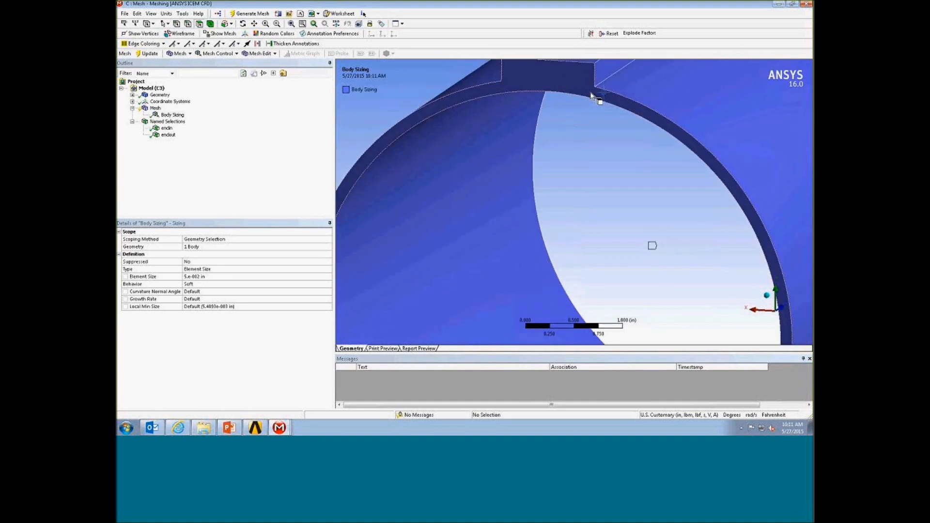
pyautogui.scroll(-2, 591, 95)
pyautogui.moveTo(591, 99); pyautogui.dragTo(460, 147, button='middle')
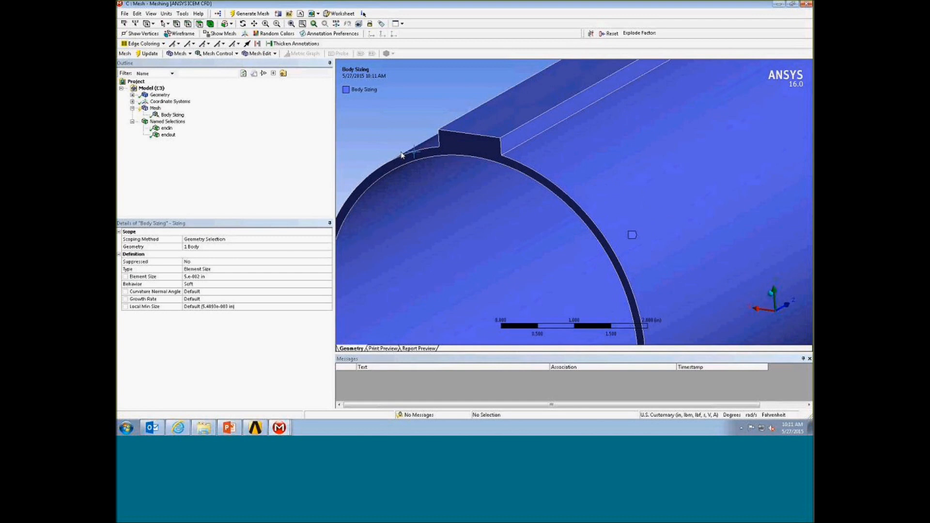
pyautogui.rightClick(155, 109)
pyautogui.click(193, 138)
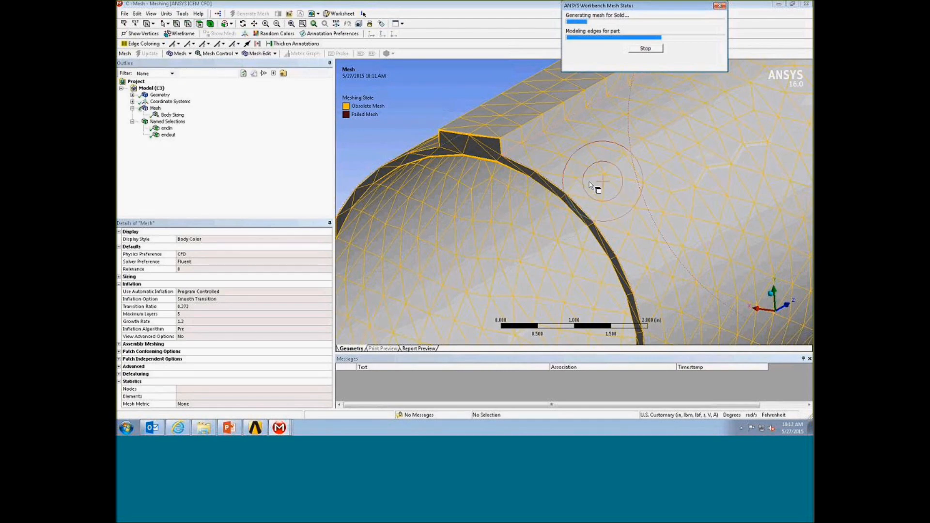
# - Switch to the "E : one part -- Mesh" window and view its pipe model with the rib
pyautogui.moveTo(280, 429)
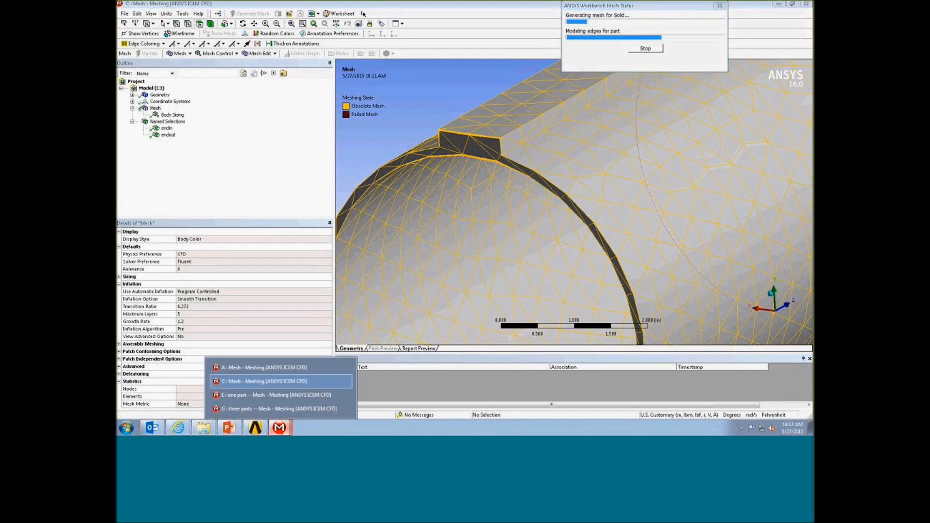
pyautogui.click(276, 394)
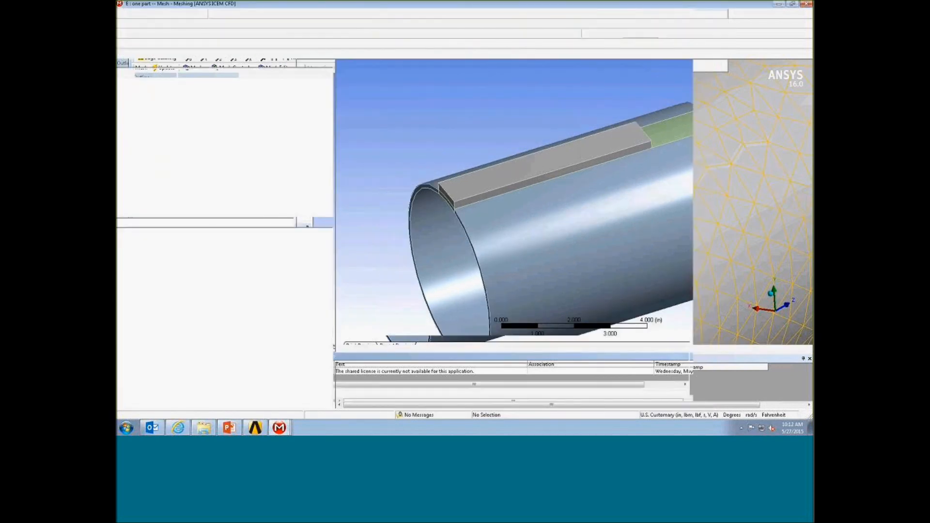
pyautogui.moveTo(544, 94); pyautogui.dragTo(732, 139, button='middle')
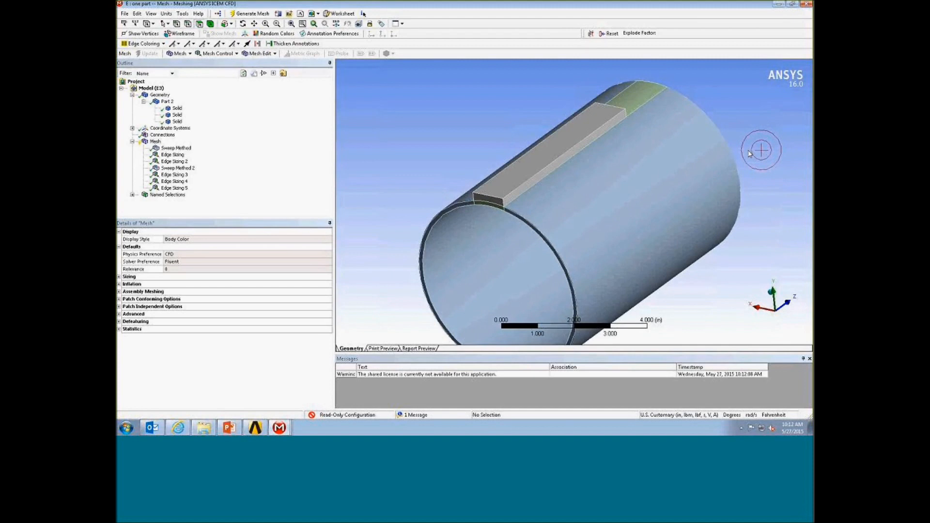
pyautogui.moveTo(750, 147); pyautogui.dragTo(751, 151, button='middle')
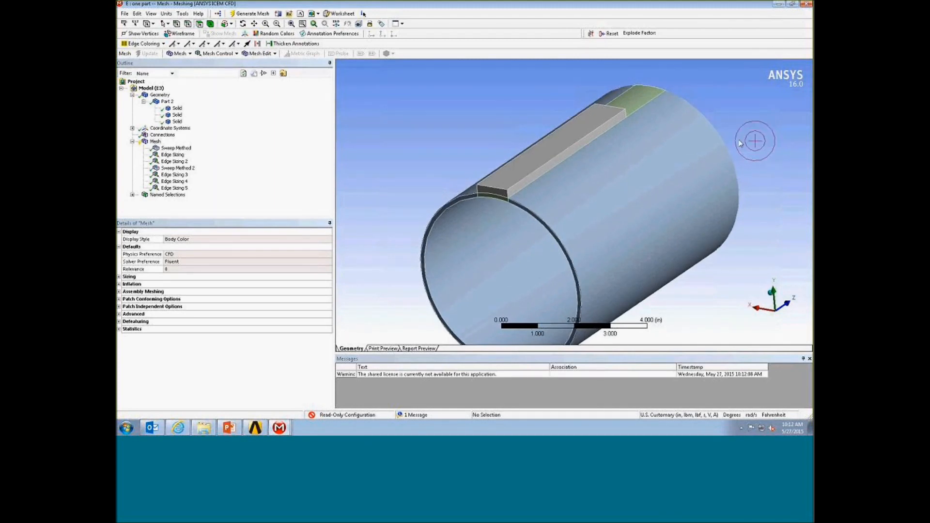
# - Identify the three solids of Part 2 by highlighting the part and its bodies, and return to the mesh settings
pyautogui.click(167, 103)
pyautogui.scroll(3, 436, 133)
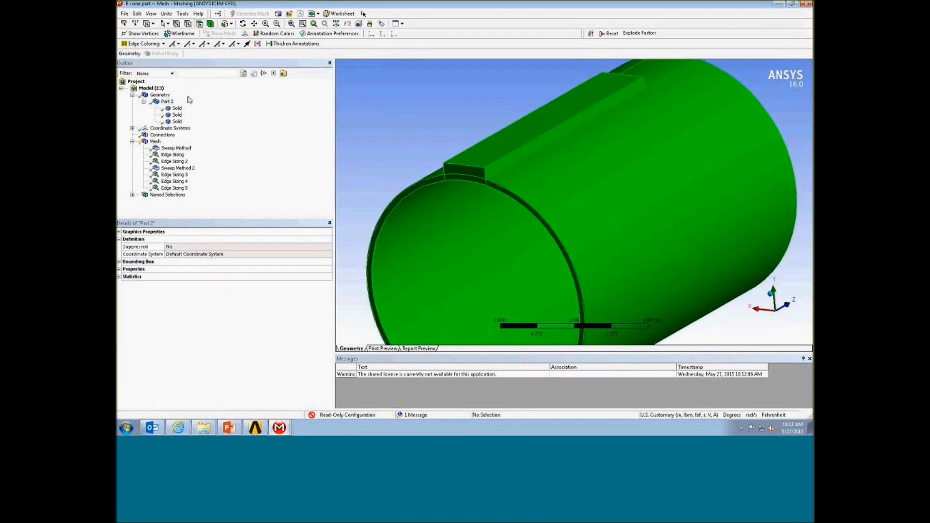
pyautogui.click(177, 109)
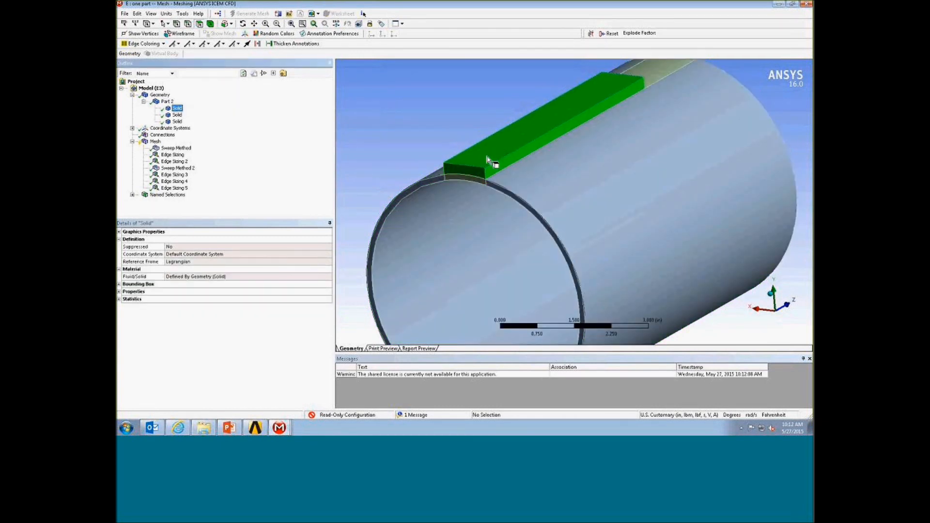
pyautogui.click(177, 115)
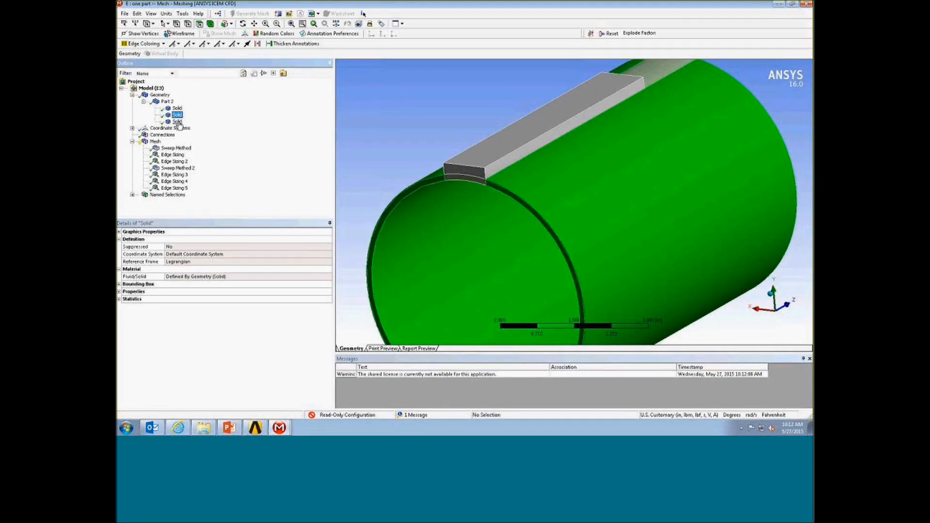
pyautogui.click(442, 121)
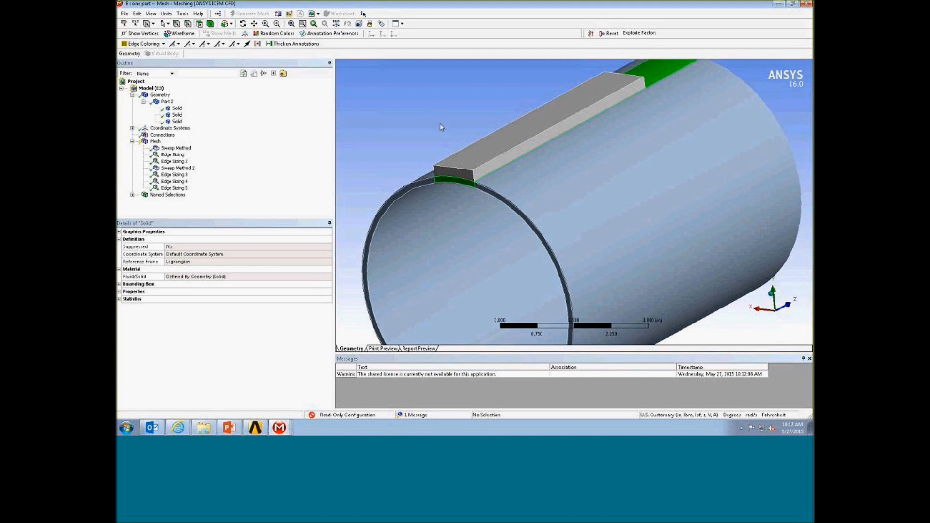
pyautogui.keyDown('ctrl'); pyautogui.moveTo(431, 125); pyautogui.dragTo(448, 107, button='middle'); pyautogui.keyUp('ctrl')
pyautogui.scroll(-1, 446, 108)
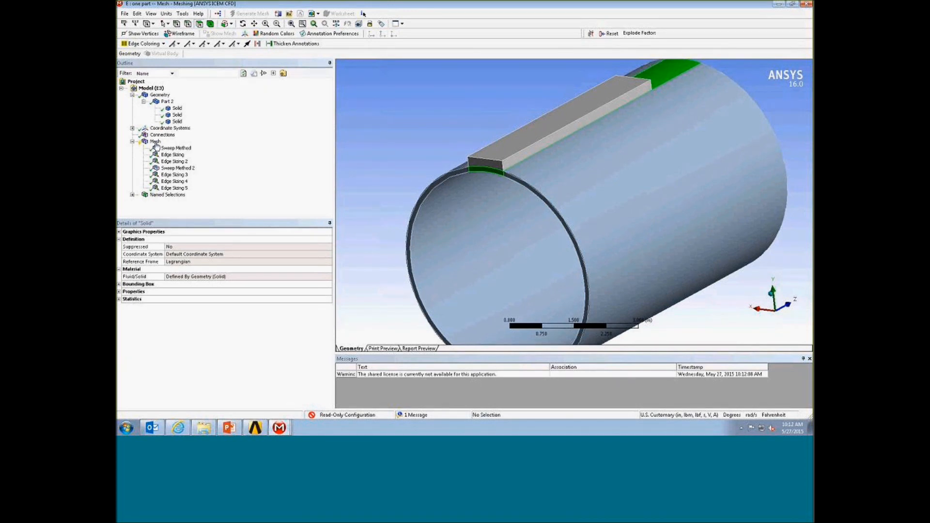
pyautogui.click(155, 142)
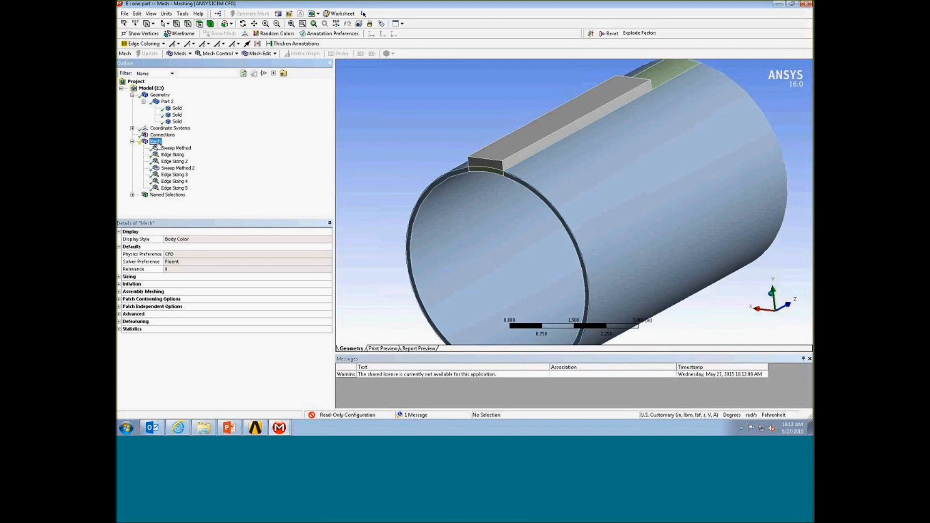
# - Switch to the "C : Mesh" window and examine the generated mesh on the rib's end face and the adjoining pipe wall
pyautogui.moveTo(479, 129); pyautogui.dragTo(470, 121, button='middle')
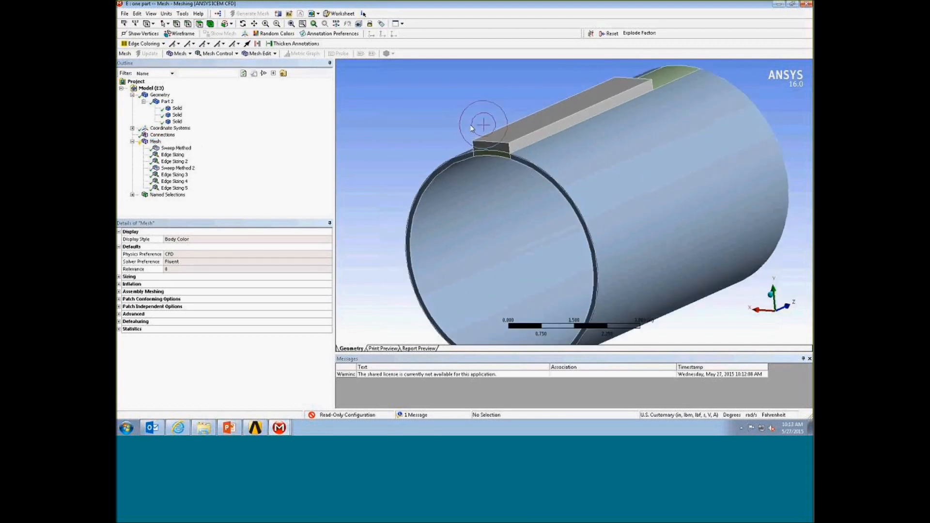
pyautogui.click(279, 428)
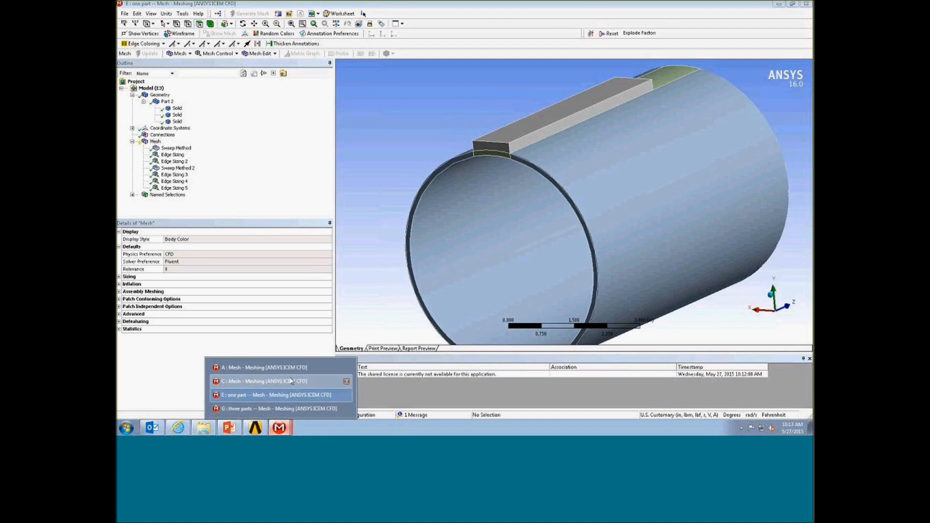
pyautogui.click(264, 382)
pyautogui.moveTo(639, 238); pyautogui.dragTo(639, 237, button='middle')
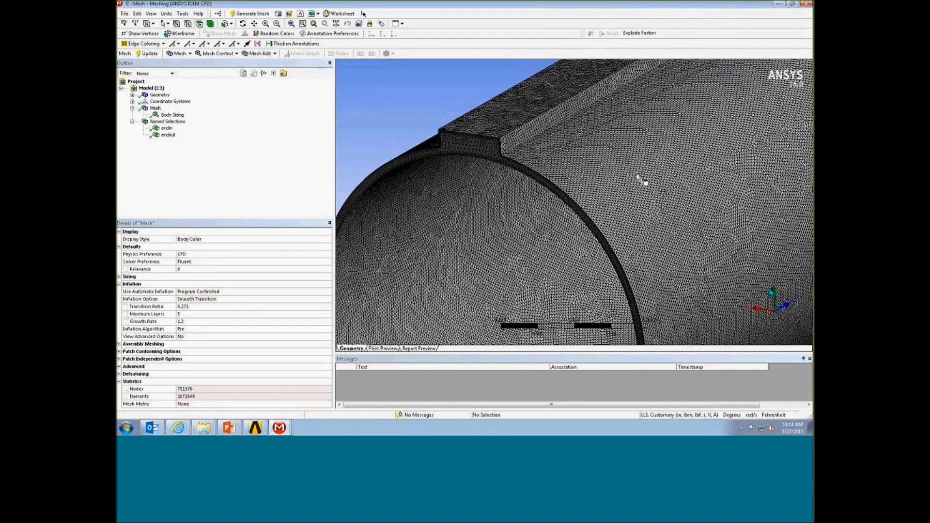
pyautogui.moveTo(640, 177); pyautogui.dragTo(661, 170, button='middle')
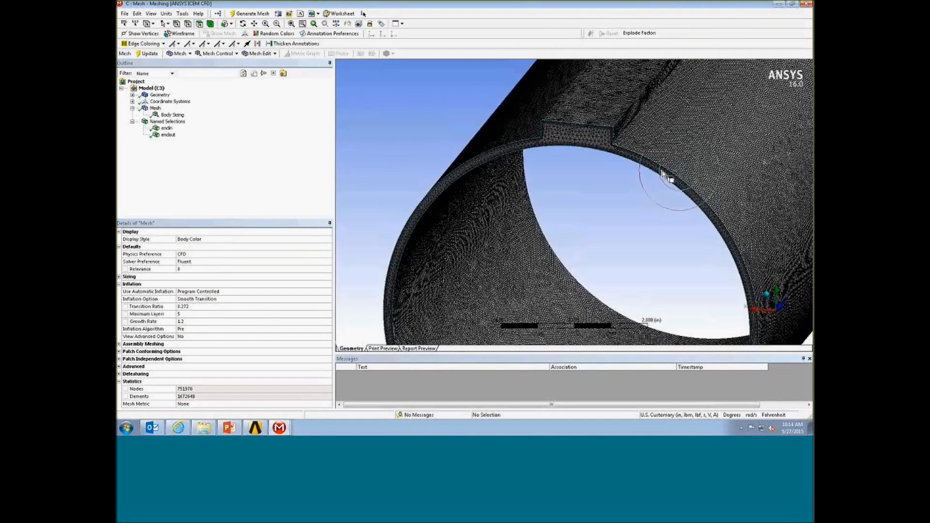
pyautogui.scroll(3, 661, 171)
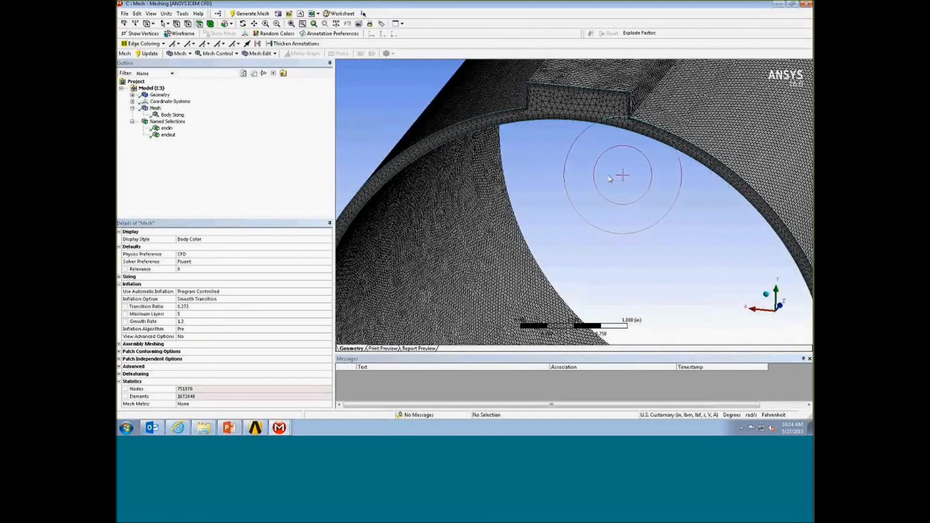
pyautogui.keyDown('ctrl'); pyautogui.moveTo(609, 178); pyautogui.dragTo(654, 222, button='middle'); pyautogui.keyUp('ctrl')
pyautogui.scroll(5, 654, 222)
pyautogui.keyDown('ctrl'); pyautogui.moveTo(583, 199); pyautogui.dragTo(606, 239, button='middle'); pyautogui.keyUp('ctrl')
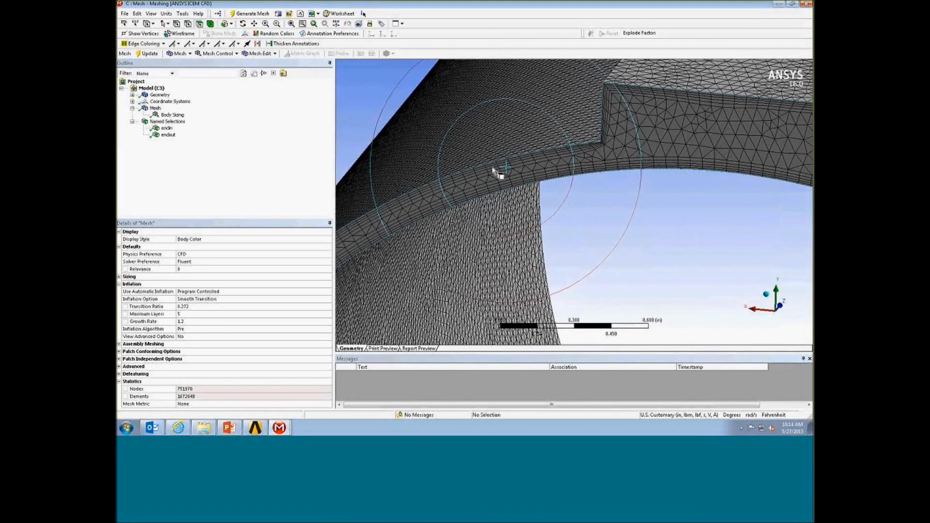
pyautogui.moveTo(506, 194); pyautogui.dragTo(554, 209, button='middle')
# - Review the global mesh inflation settings and examine the inflation layers through the thin pipe wall
pyautogui.click(155, 108)
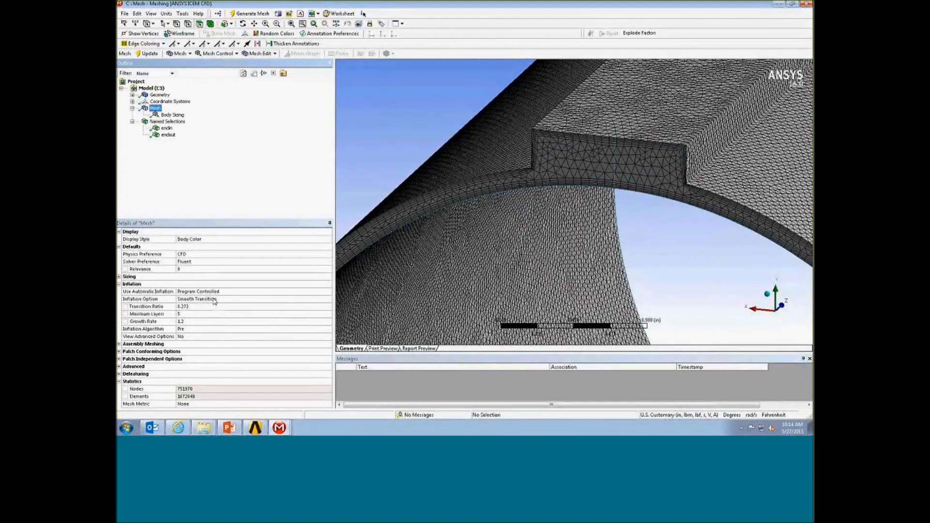
pyautogui.moveTo(699, 289); pyautogui.dragTo(683, 275)
pyautogui.moveTo(684, 275)
pyautogui.mouseDown(button='middle')
pyautogui.moveTo(664, 277)
pyautogui.moveTo(702, 275)
pyautogui.moveTo(637, 276)
pyautogui.moveTo(682, 264)
pyautogui.mouseUp(button='middle')
pyautogui.scroll(-4, 664, 276)
pyautogui.moveTo(567, 144); pyautogui.dragTo(589, 179, button='right')
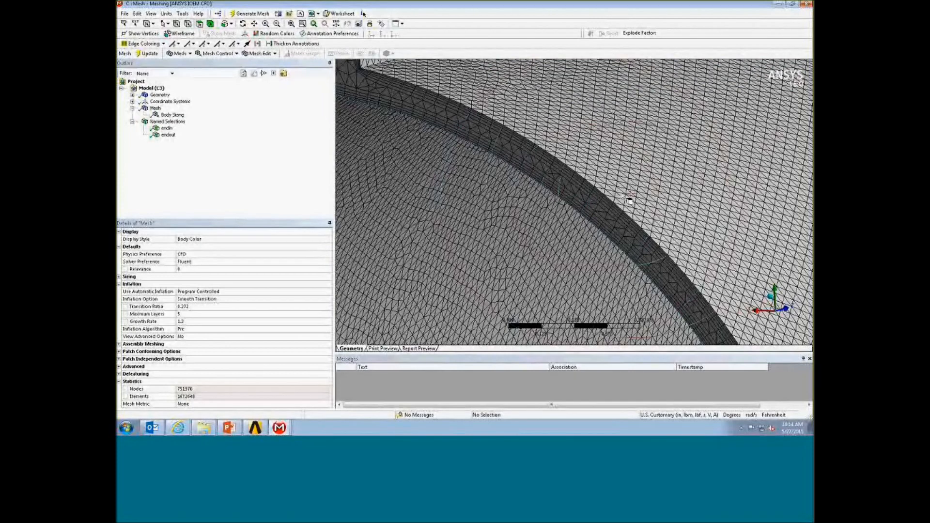
# - Inspect the single-body mesh over the whole pipe, inside and outside, and check the node and element statistics
pyautogui.scroll(-5, 670, 196)
pyautogui.moveTo(668, 190); pyautogui.dragTo(610, 204, button='middle')
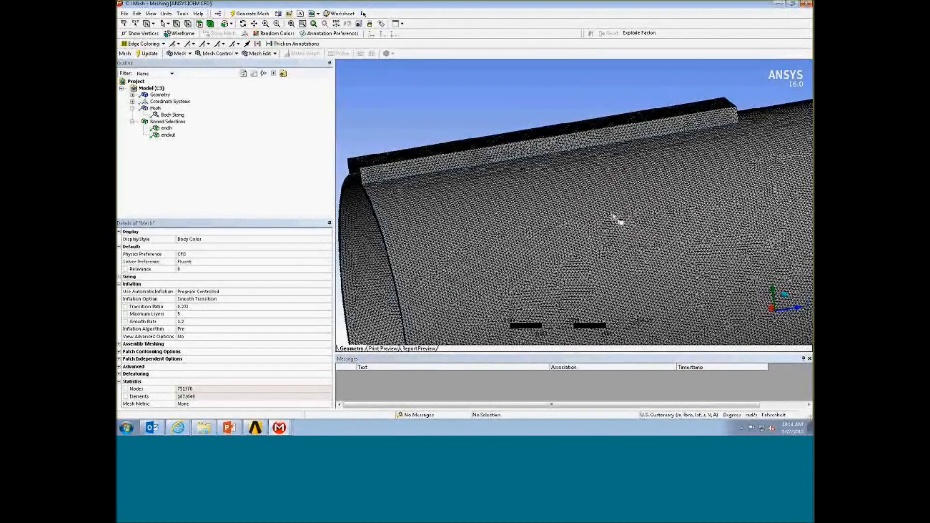
pyautogui.scroll(-3, 546, 180)
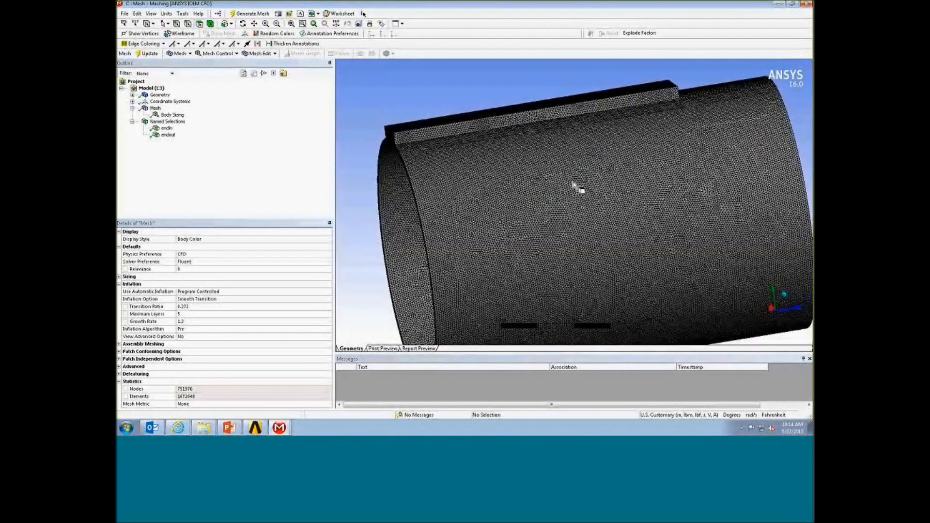
pyautogui.moveTo(597, 193); pyautogui.dragTo(422, 189, button='middle')
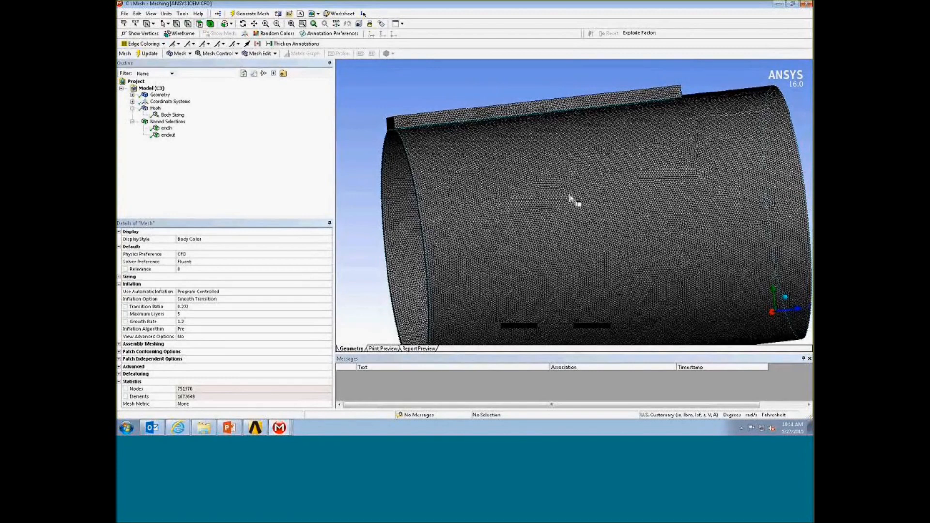
pyautogui.moveTo(479, 196); pyautogui.dragTo(544, 207)
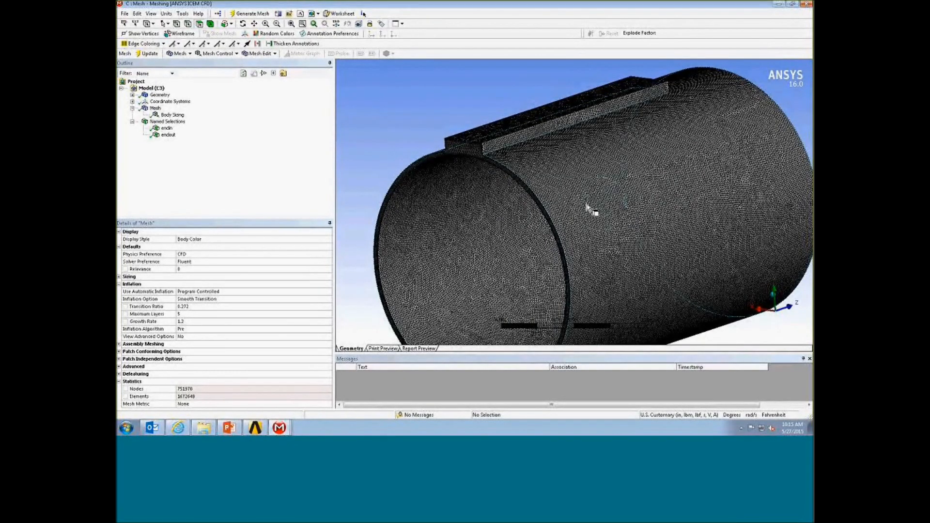
pyautogui.moveTo(589, 208); pyautogui.dragTo(631, 189)
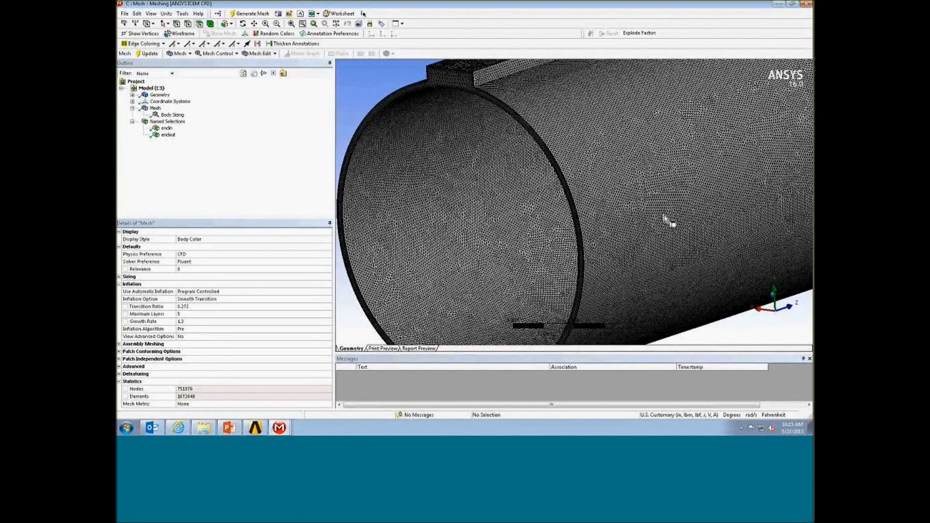
pyautogui.moveTo(669, 218)
pyautogui.mouseDown(button='middle')
pyautogui.moveTo(685, 158)
pyautogui.moveTo(664, 203)
pyautogui.mouseUp(button='middle')
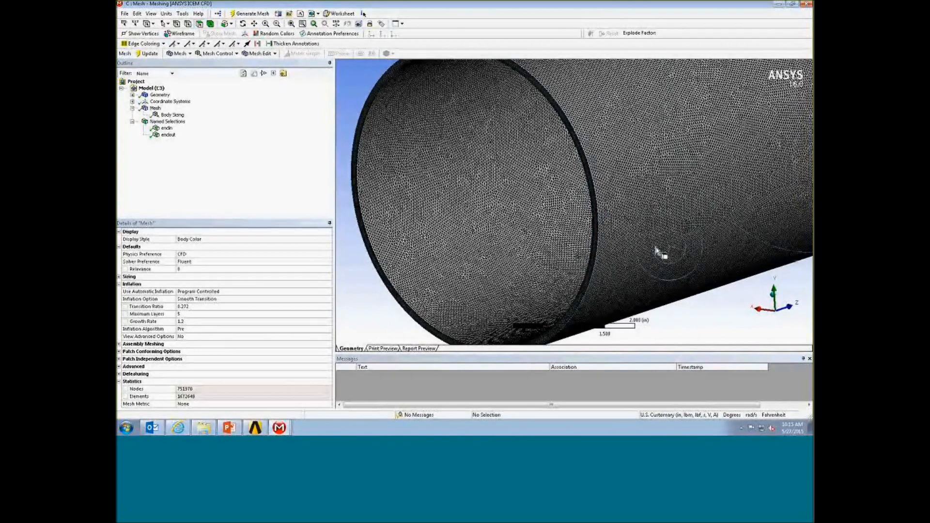
pyautogui.moveTo(667, 211); pyautogui.dragTo(624, 239, button='middle')
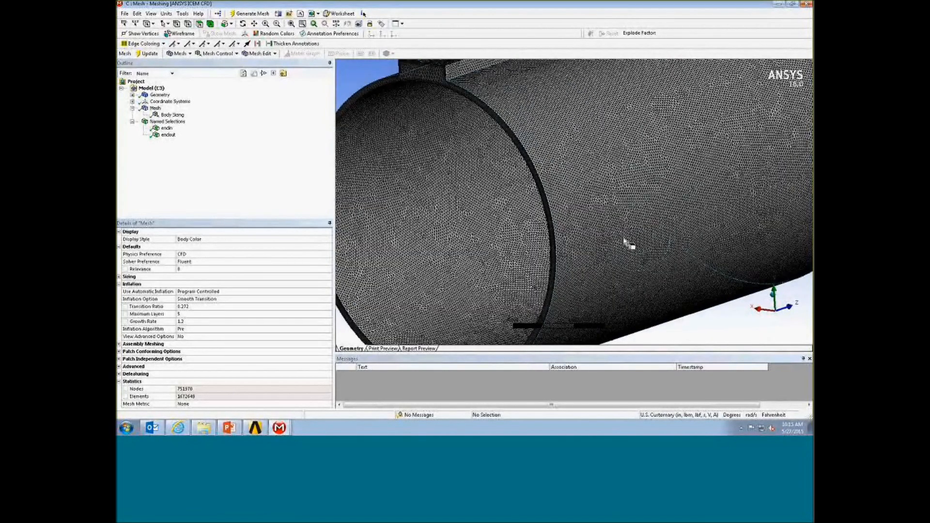
pyautogui.scroll(-3, 625, 243)
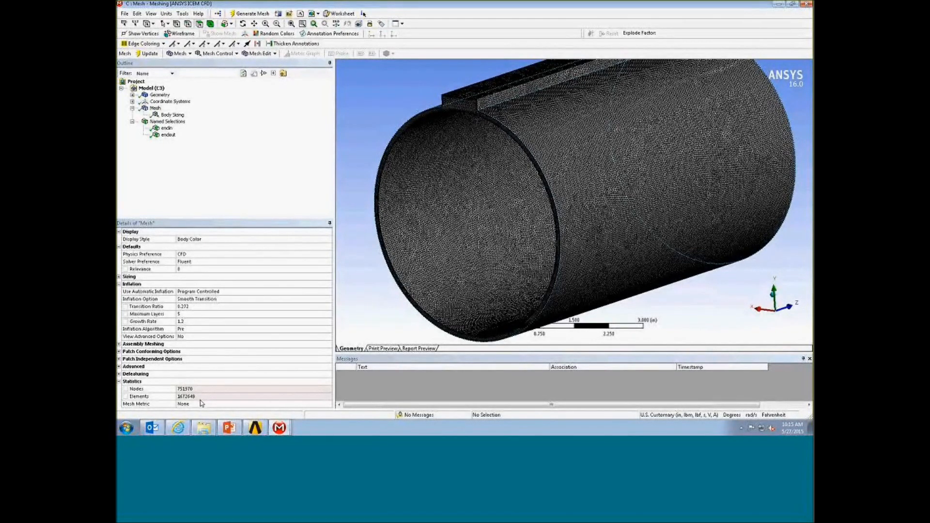
# - Inspect the mesh closely where the rib's end face meets the curved pipe wall
pyautogui.scroll(4, 613, 240)
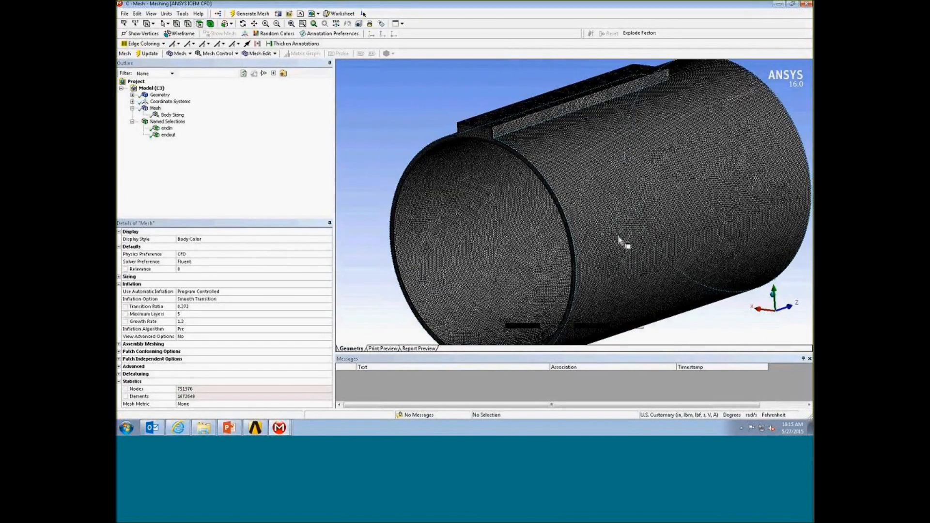
pyautogui.moveTo(618, 245); pyautogui.dragTo(625, 264)
pyautogui.scroll(3, 630, 252)
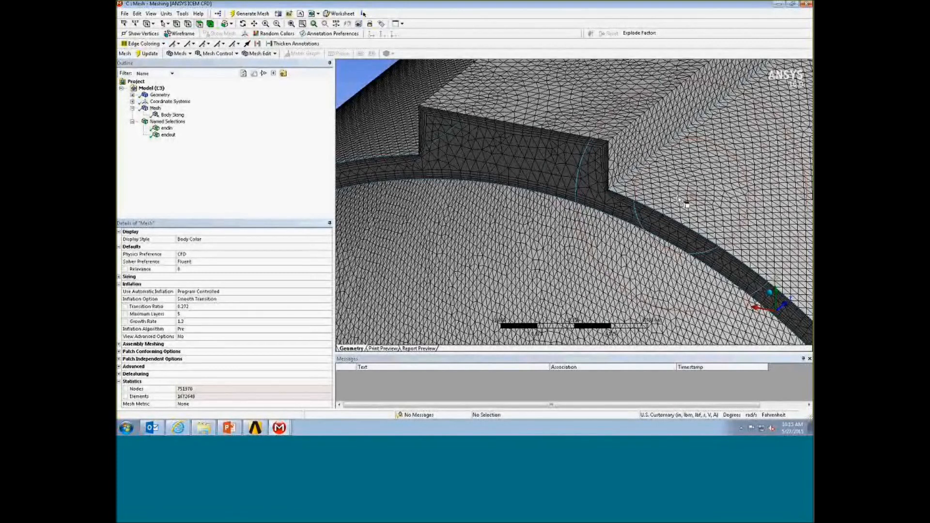
pyautogui.scroll(-2, 683, 202)
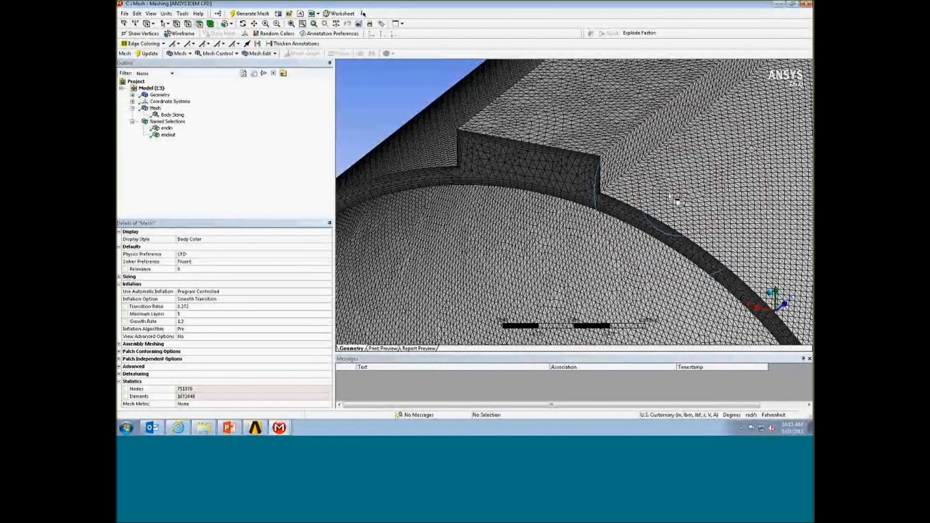
# - Switch to the "E : one part -- Mesh" window and view the multi-body pipe from its ribbed end
pyautogui.click(280, 428)
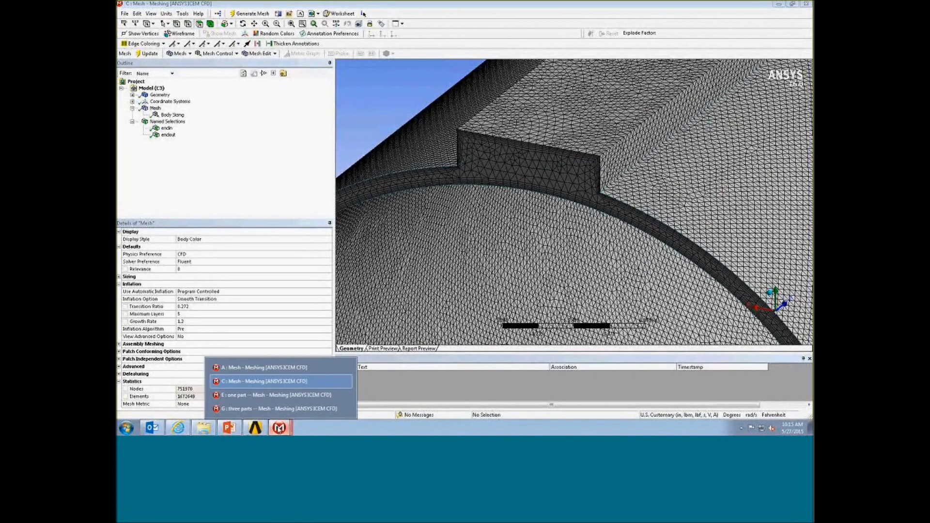
pyautogui.click(276, 394)
pyautogui.scroll(5, 627, 199)
pyautogui.scroll(-3, 625, 197)
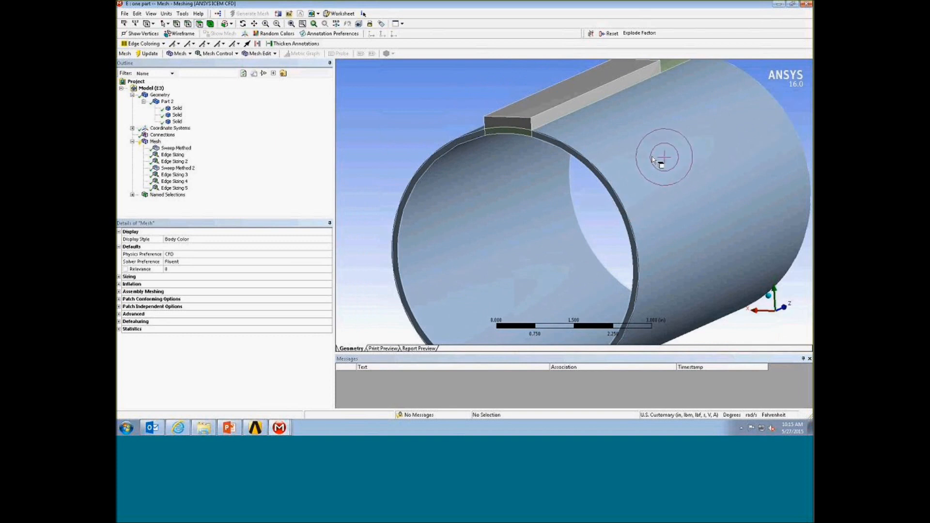
pyautogui.moveTo(661, 156); pyautogui.dragTo(646, 158, button='middle')
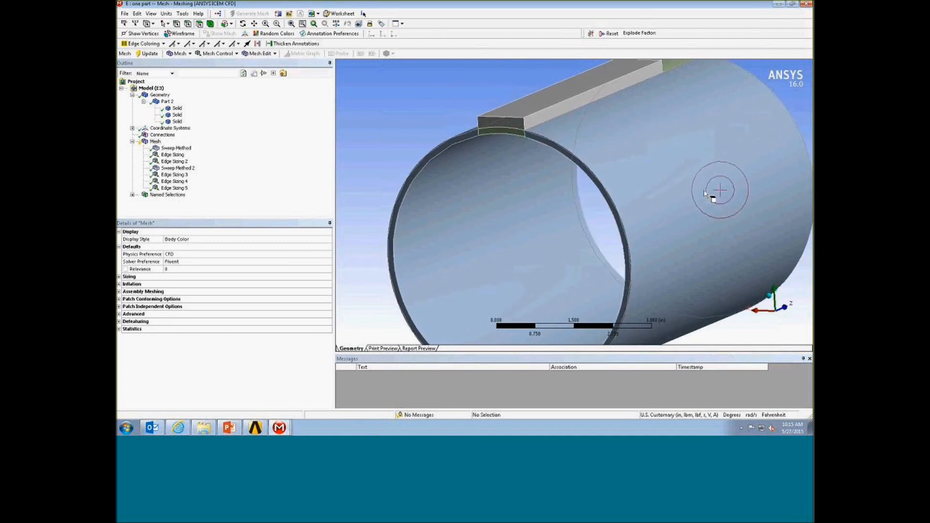
pyautogui.moveTo(668, 166); pyautogui.dragTo(658, 166, button='middle')
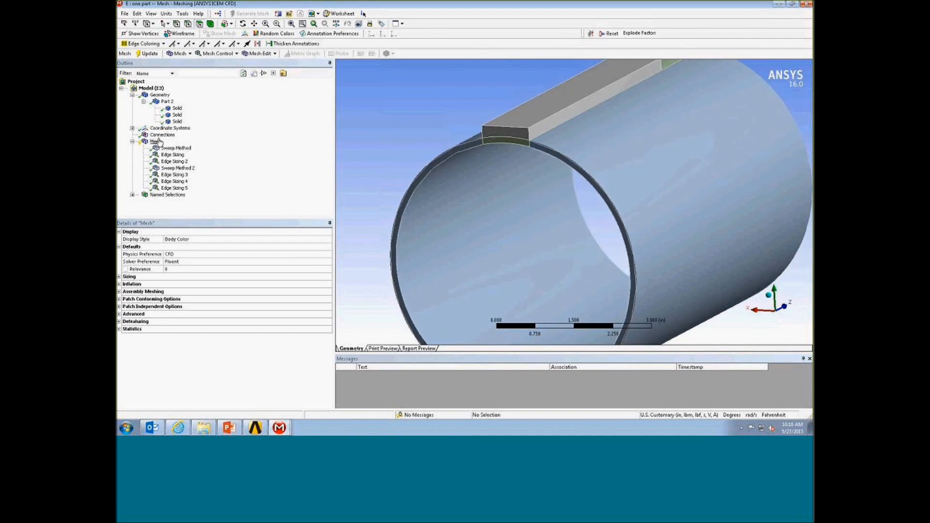
# - Review the pipe body's Sweep Method with its source face, and the first Edge Sizing on the circular end edges
pyautogui.click(187, 150)
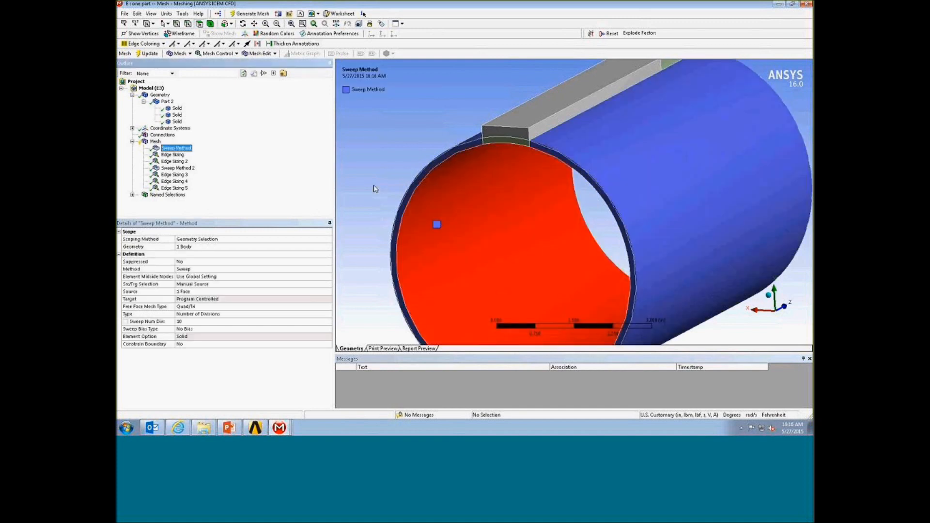
pyautogui.moveTo(414, 189); pyautogui.dragTo(435, 166, button='middle')
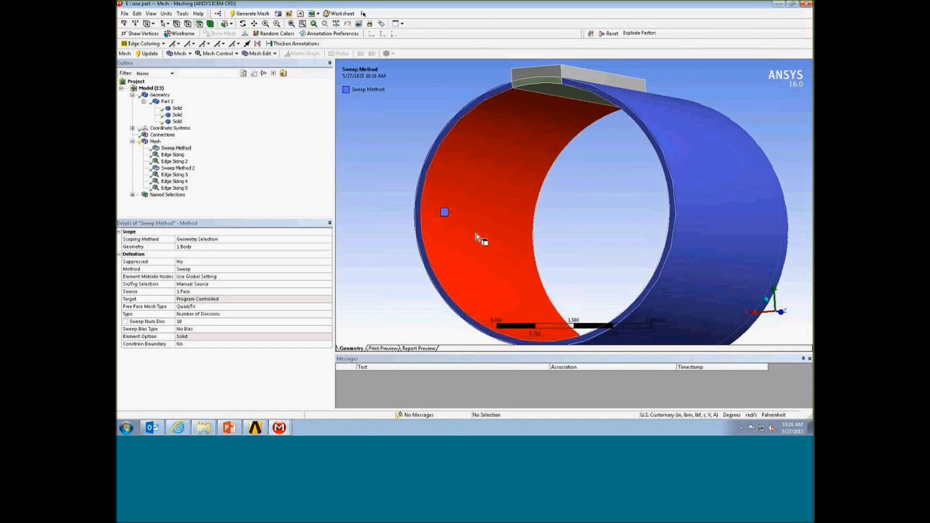
pyautogui.moveTo(494, 135); pyautogui.dragTo(443, 147, button='middle')
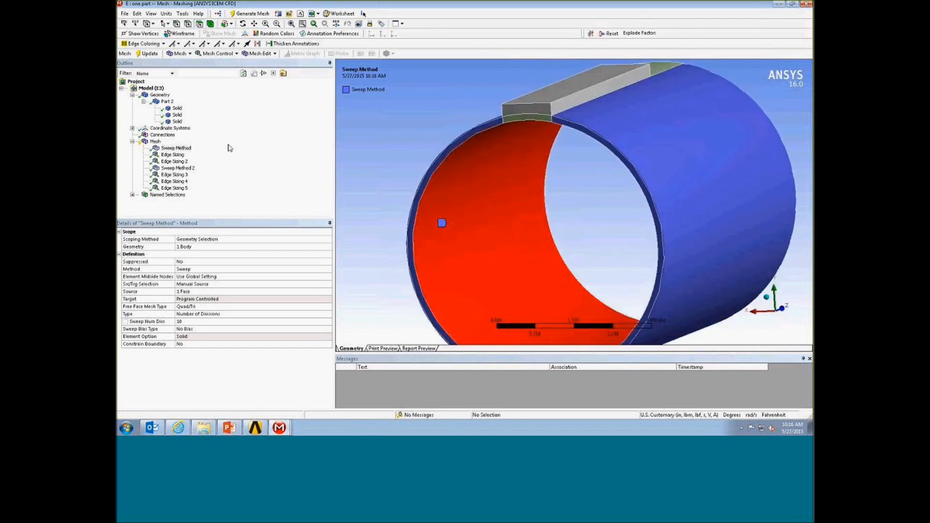
pyautogui.click(173, 155)
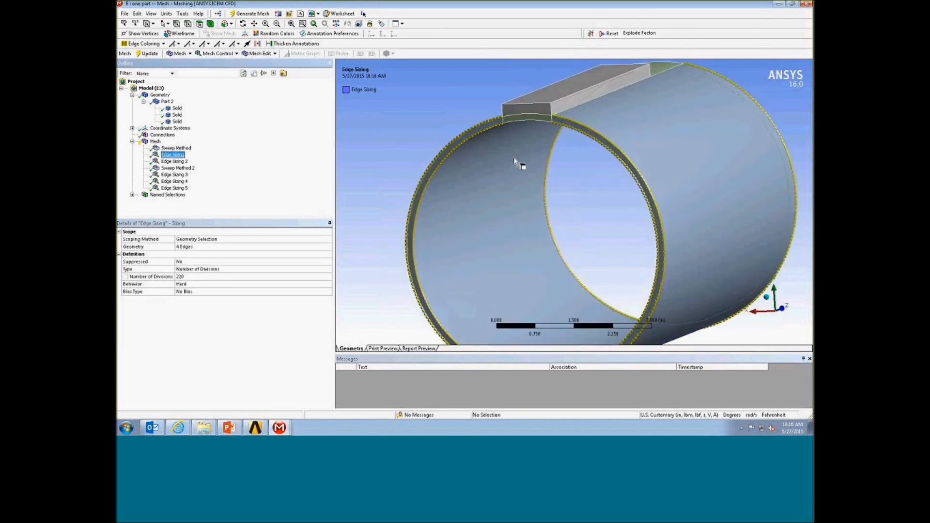
pyautogui.moveTo(504, 136); pyautogui.dragTo(508, 145, button='middle')
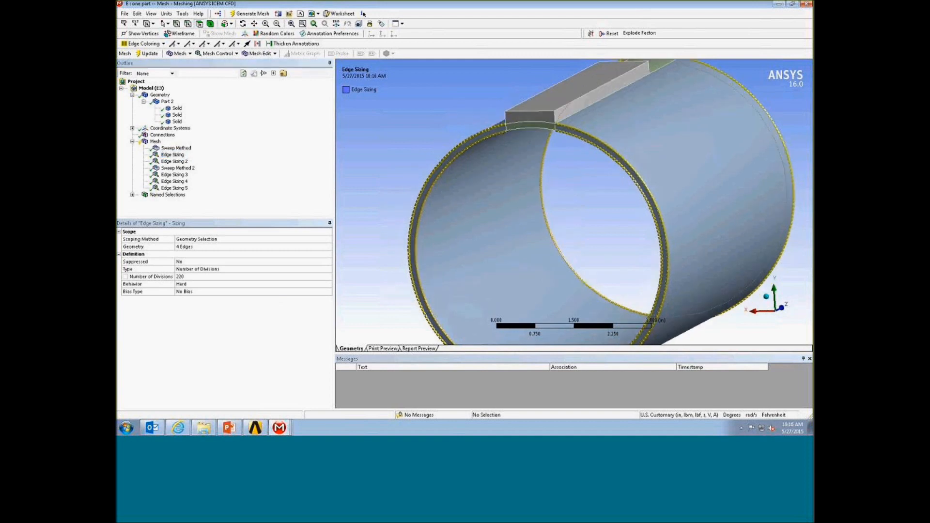
pyautogui.scroll(3, 510, 145)
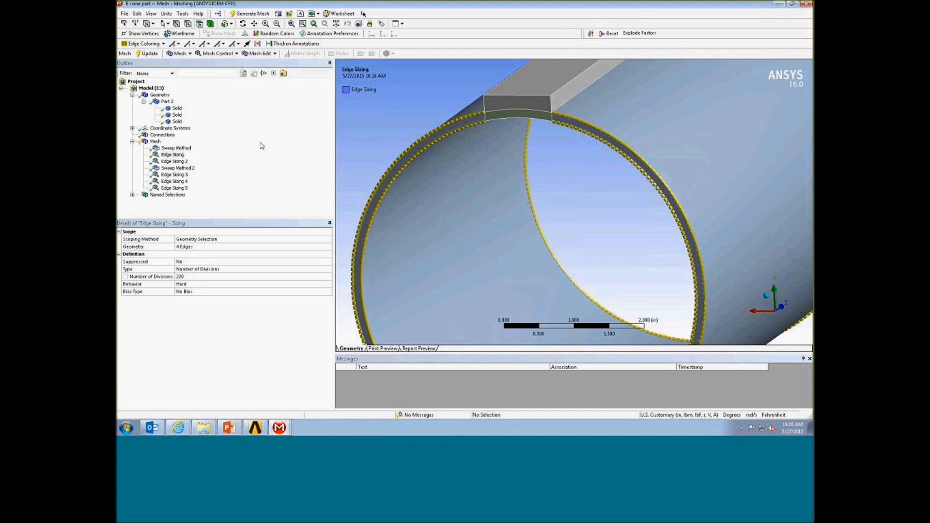
# - Review Edge Sizing 2 on the lengthwise edges of the strip beneath the rib, from inside and outside the pipe
pyautogui.click(181, 162)
pyautogui.moveTo(567, 173); pyautogui.dragTo(629, 121, button='middle')
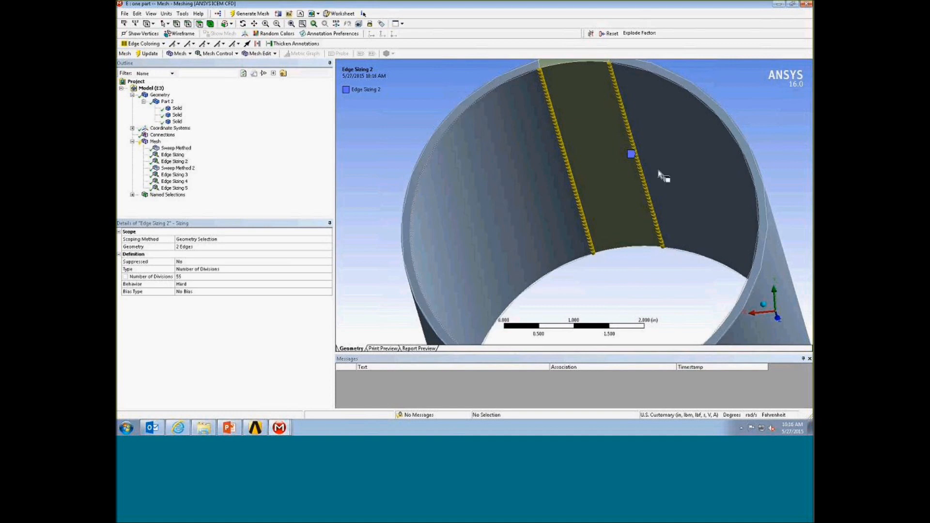
pyautogui.moveTo(661, 174)
pyautogui.mouseDown(button='middle')
pyautogui.moveTo(646, 193)
pyautogui.moveTo(647, 173)
pyautogui.mouseUp(button='middle')
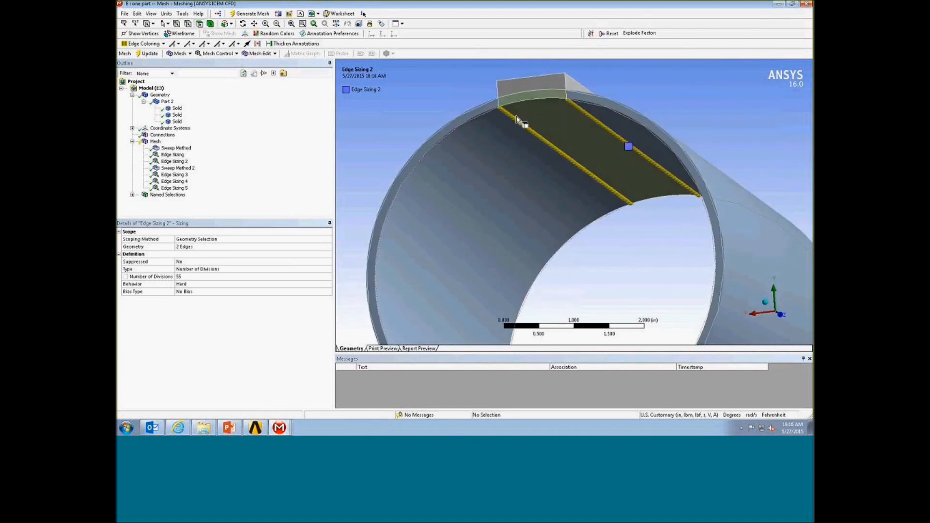
pyautogui.scroll(4, 566, 209)
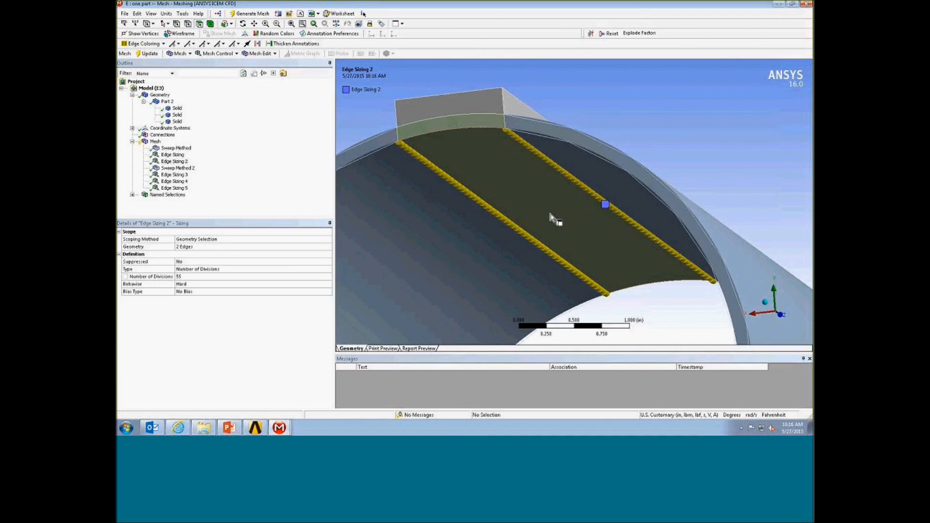
pyautogui.moveTo(543, 215); pyautogui.dragTo(571, 207, button='middle')
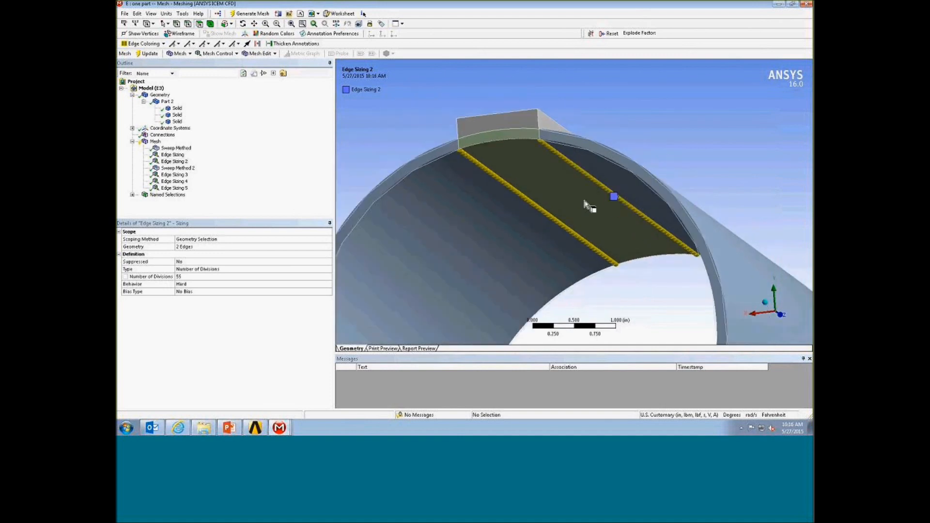
pyautogui.moveTo(582, 203); pyautogui.dragTo(563, 216, button='middle')
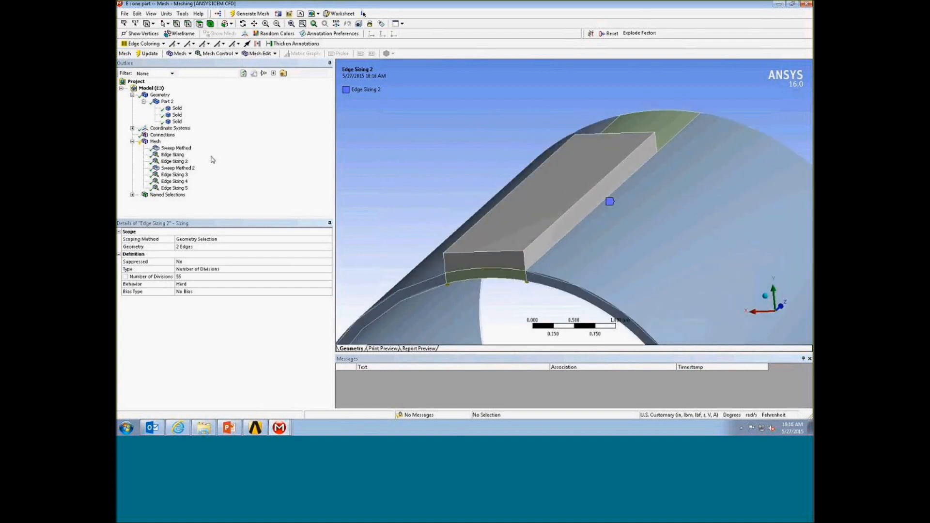
# - Review Sweep Method 2 on the wall strip body beneath the rib
pyautogui.click(177, 168)
pyautogui.moveTo(492, 172); pyautogui.dragTo(532, 163, button='middle')
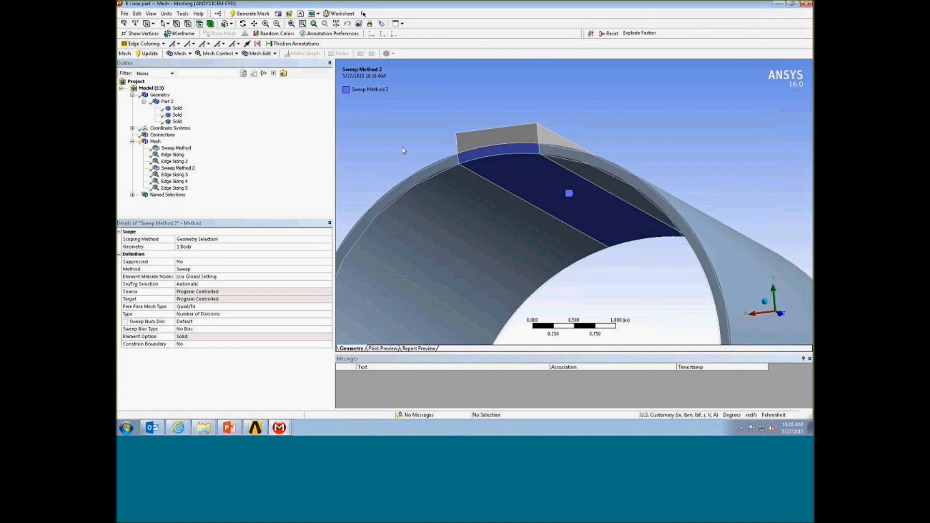
# - Review Edge Sizing 3 on the curved end edges of the wall strip beneath the rib
pyautogui.click(175, 175)
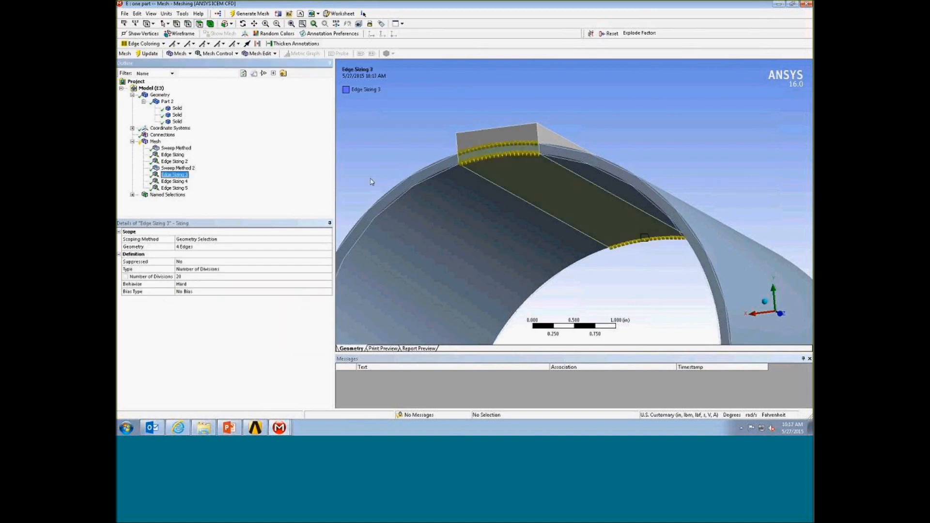
pyautogui.moveTo(478, 183); pyautogui.dragTo(481, 200, button='middle')
pyautogui.scroll(5, 481, 204)
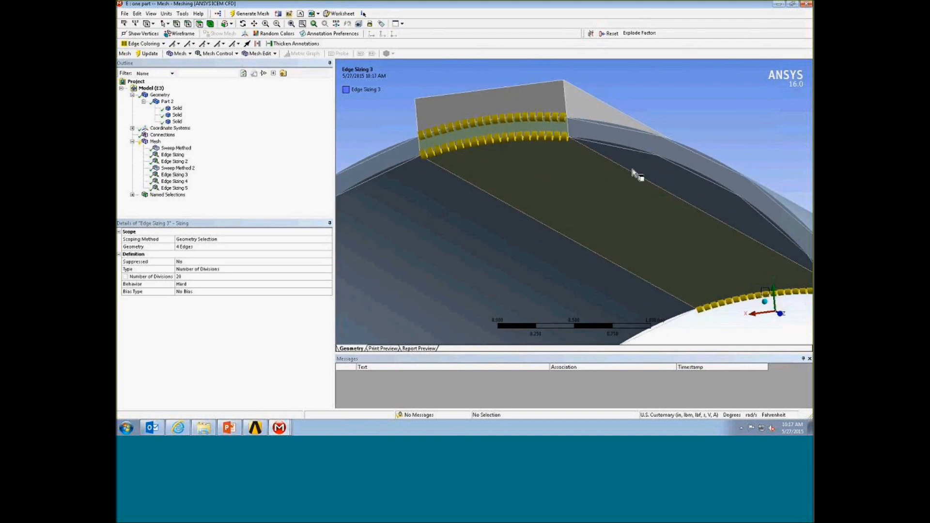
# - Review Edge Sizing 4 on the rib's short vertical edges and Edge Sizing 5 on its lengthwise edges
pyautogui.click(189, 182)
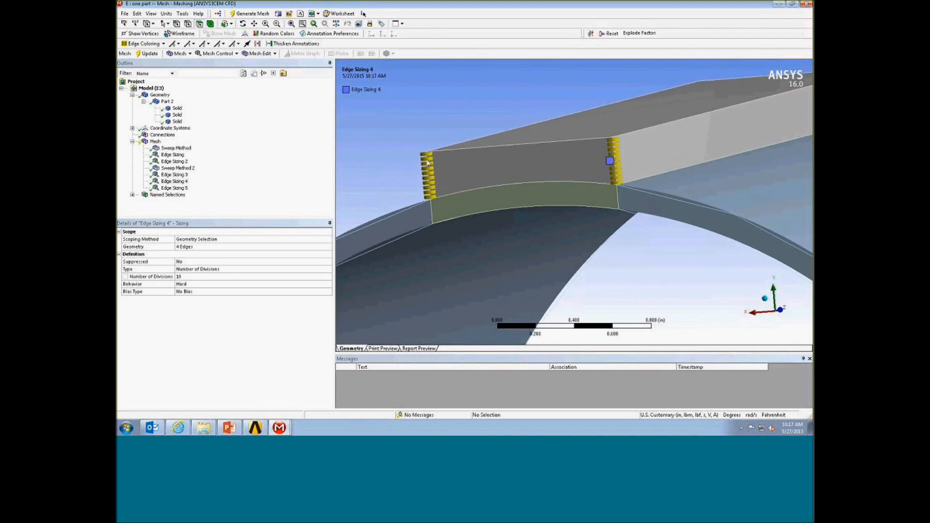
pyautogui.click(179, 189)
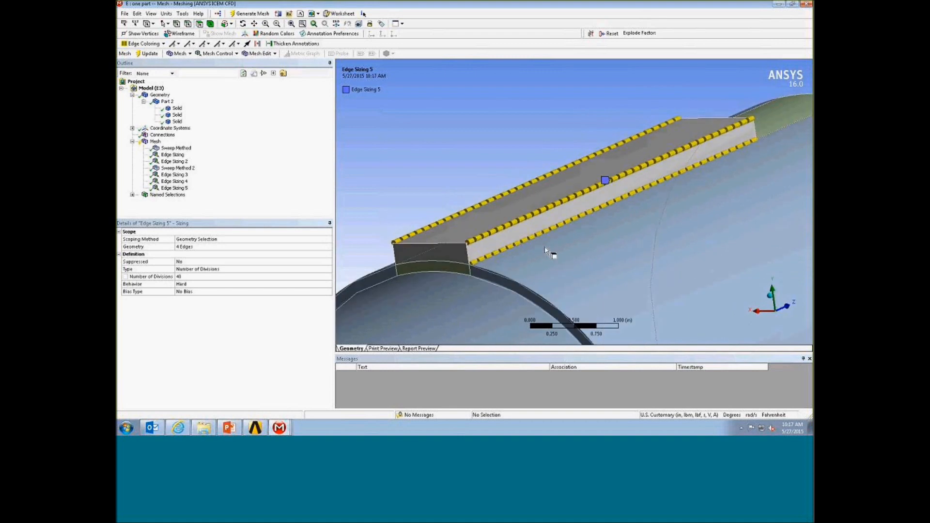
pyautogui.scroll(-5, 547, 221)
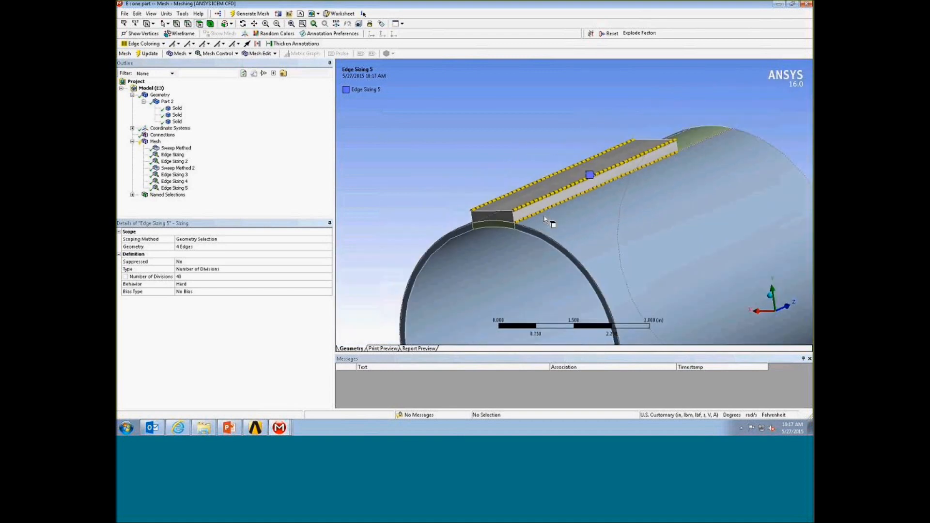
pyautogui.keyDown('ctrl'); pyautogui.moveTo(597, 218); pyautogui.dragTo(545, 161, button='middle'); pyautogui.keyUp('ctrl')
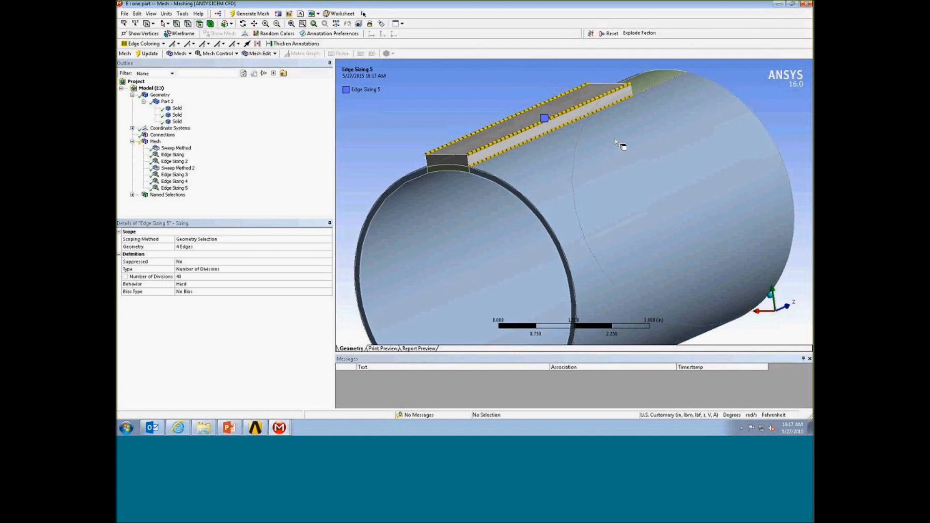
# - Generate the mesh for the multi-body pipe and display it on the model
pyautogui.rightClick(154, 142)
pyautogui.click(178, 170)
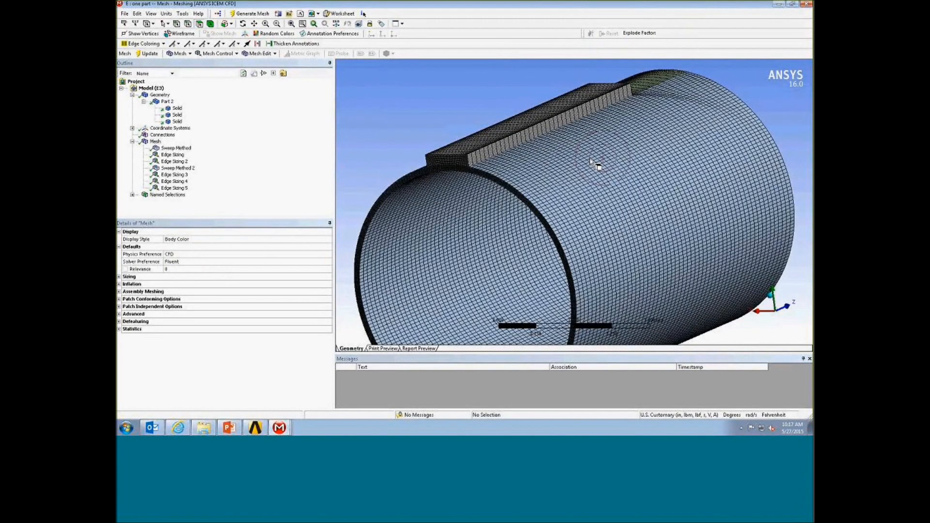
pyautogui.scroll(3, 595, 165)
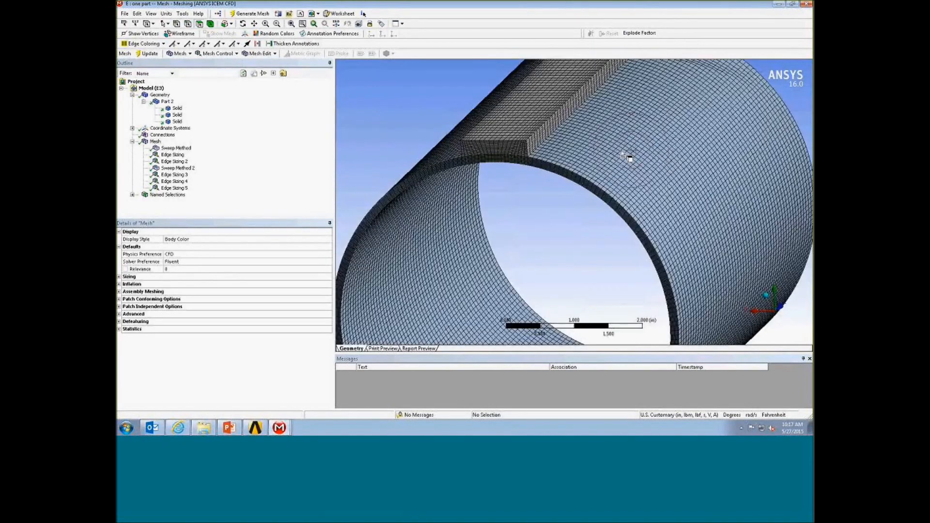
# - Examine the swept mesh up close where the rib, the wall strip and the pipe wall meet at the end face
pyautogui.keyDown('ctrl'); pyautogui.moveTo(628, 152); pyautogui.dragTo(661, 171, button='middle'); pyautogui.keyUp('ctrl')
pyautogui.scroll(3, 693, 170)
pyautogui.scroll(5, 662, 171)
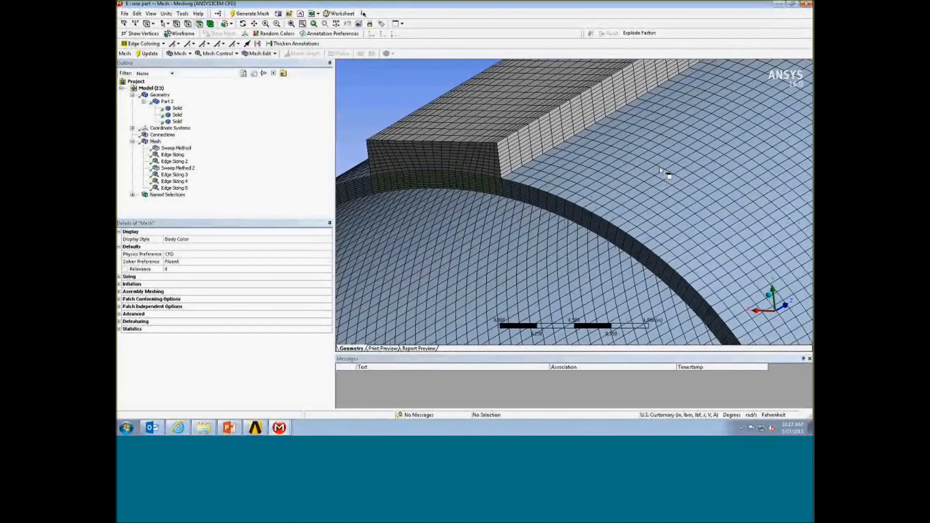
pyautogui.scroll(-5, 698, 237)
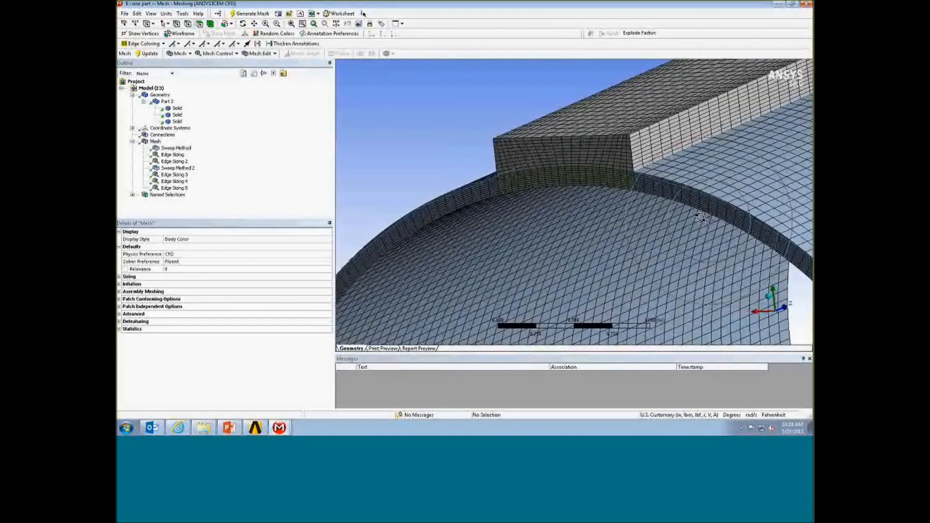
pyautogui.moveTo(688, 213); pyautogui.dragTo(640, 241, button='middle')
pyautogui.moveTo(581, 245); pyautogui.dragTo(632, 237, button='middle')
pyautogui.scroll(4, 632, 237)
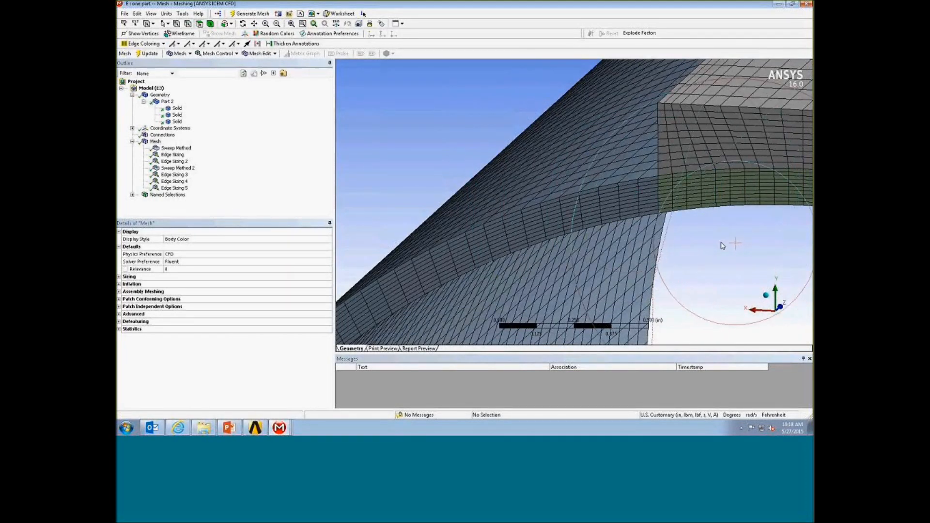
pyautogui.moveTo(720, 240); pyautogui.dragTo(699, 288, button='middle')
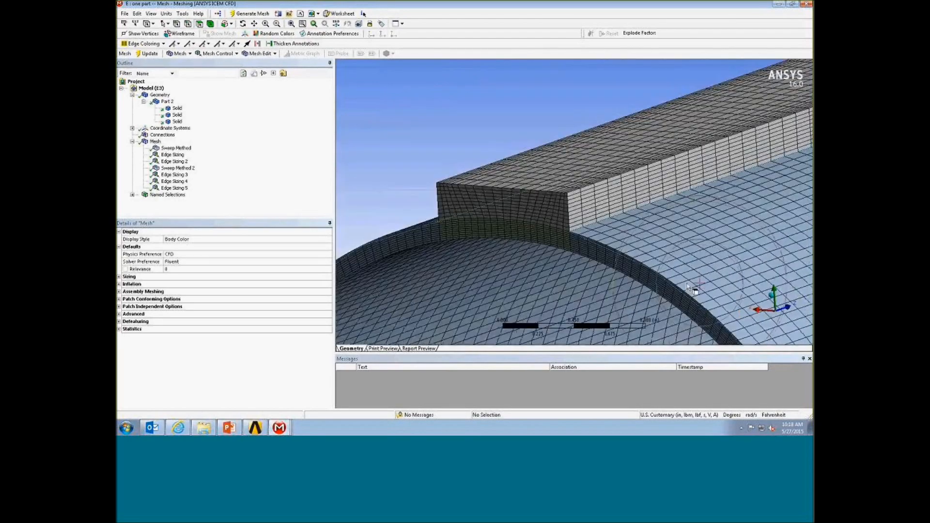
pyautogui.scroll(2, 691, 250)
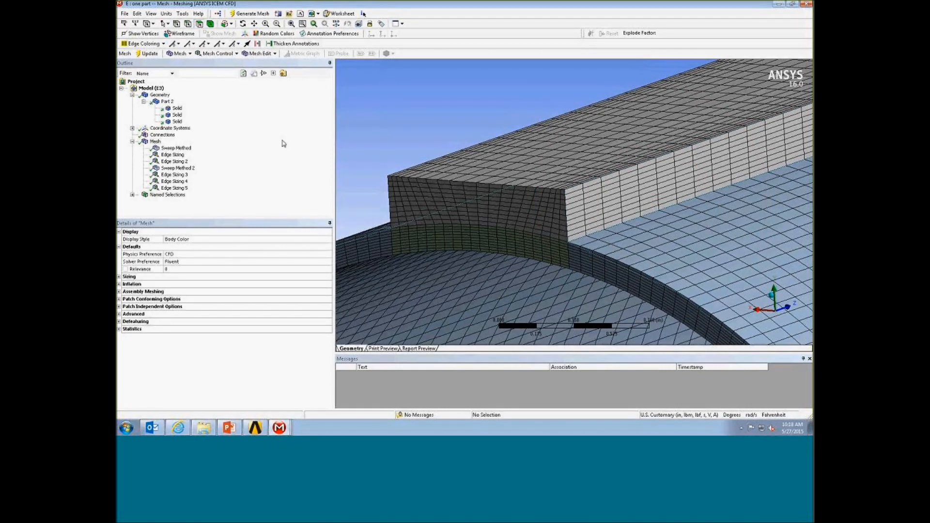
pyautogui.keyDown('ctrl'); pyautogui.moveTo(672, 245); pyautogui.dragTo(670, 242, button='middle'); pyautogui.keyUp('ctrl')
pyautogui.scroll(3, 601, 242)
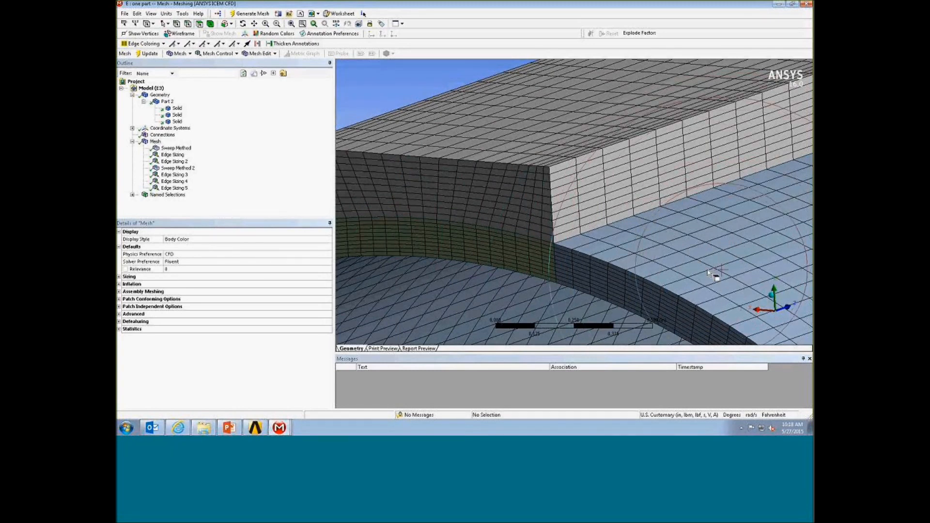
pyautogui.moveTo(713, 273); pyautogui.dragTo(618, 254, button='middle')
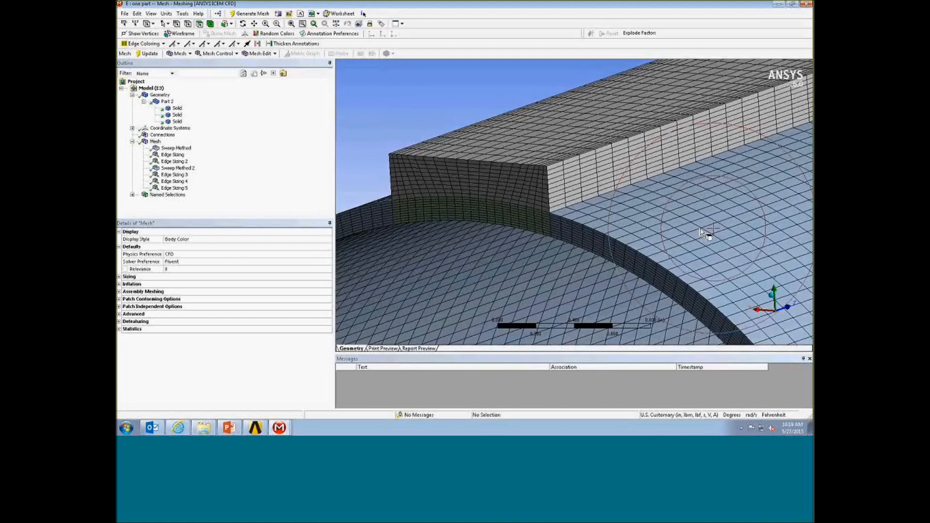
# - View the whole ribbed end of the meshed pipe and show the mesh statistics for its node and element counts
pyautogui.scroll(-3, 656, 232)
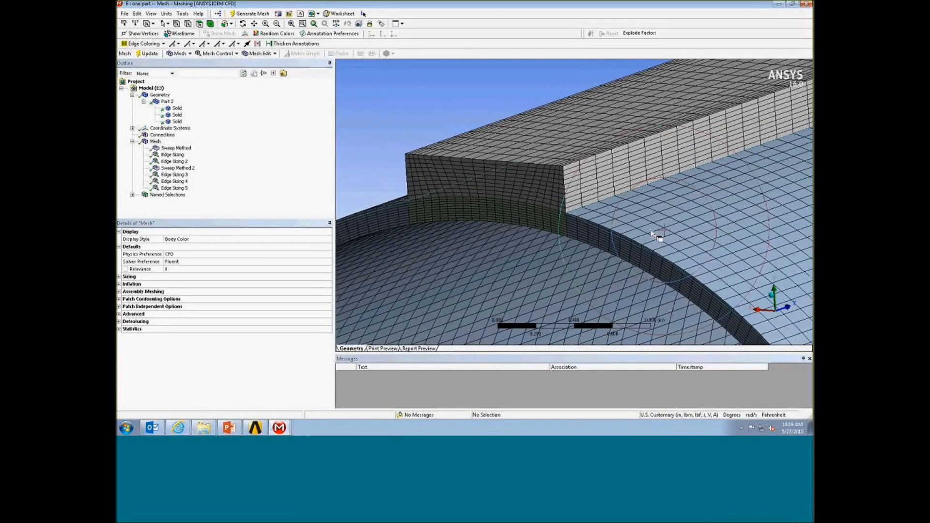
pyautogui.scroll(-5, 651, 232)
pyautogui.moveTo(704, 240); pyautogui.dragTo(691, 215, button='middle')
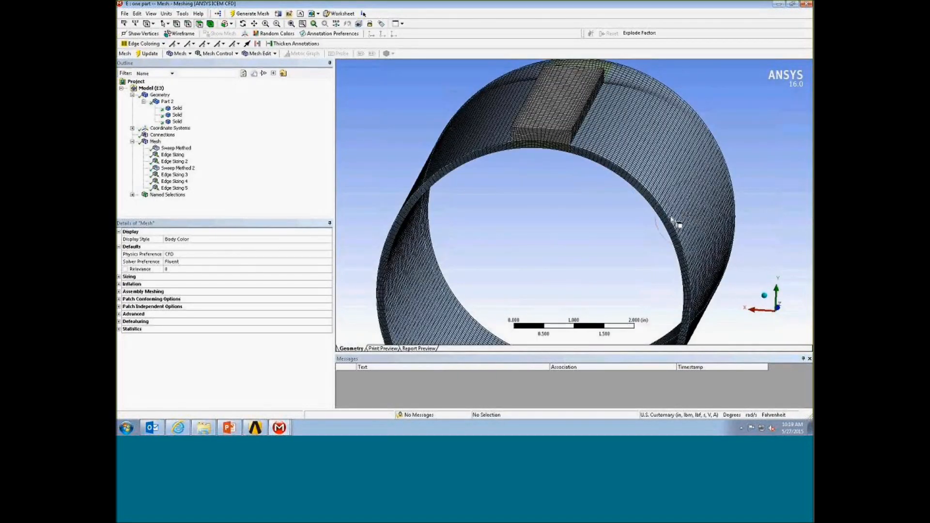
pyautogui.moveTo(674, 222); pyautogui.dragTo(661, 223, button='middle')
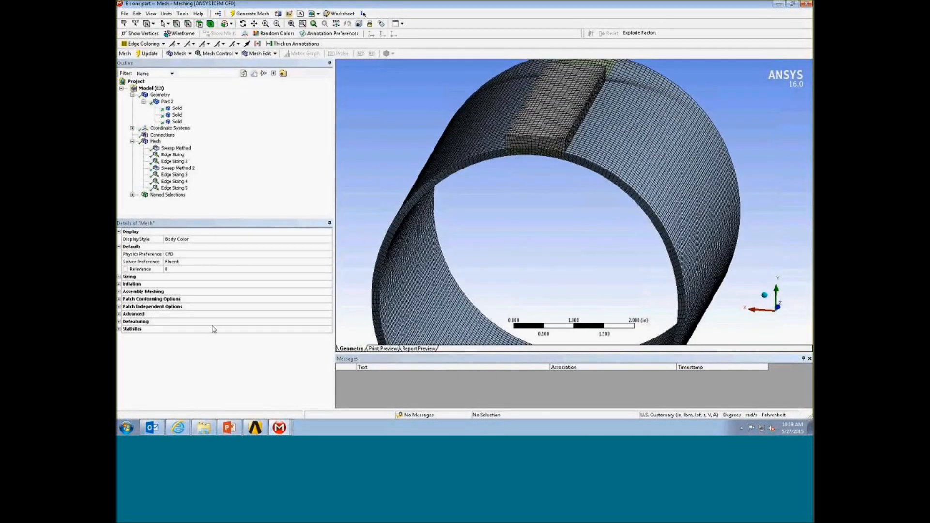
pyautogui.click(119, 329)
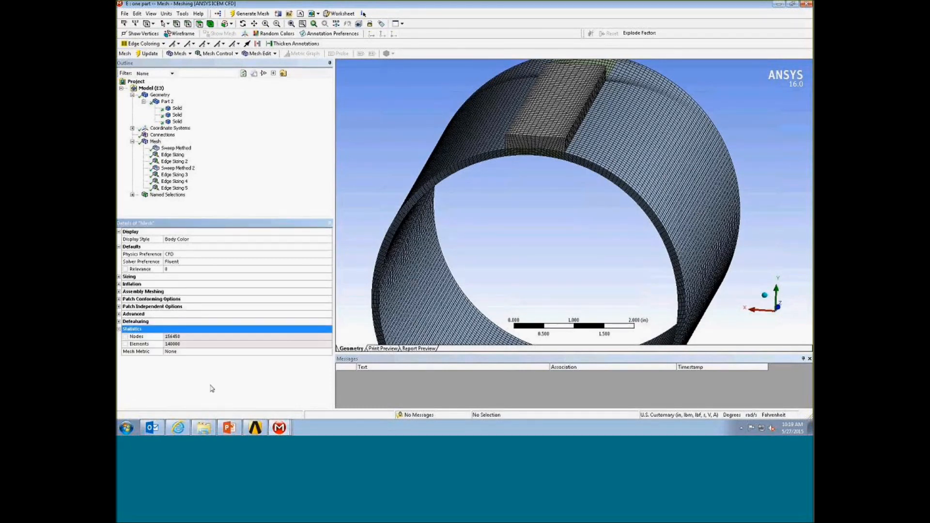
pyautogui.moveTo(545, 238); pyautogui.dragTo(574, 241, button='middle')
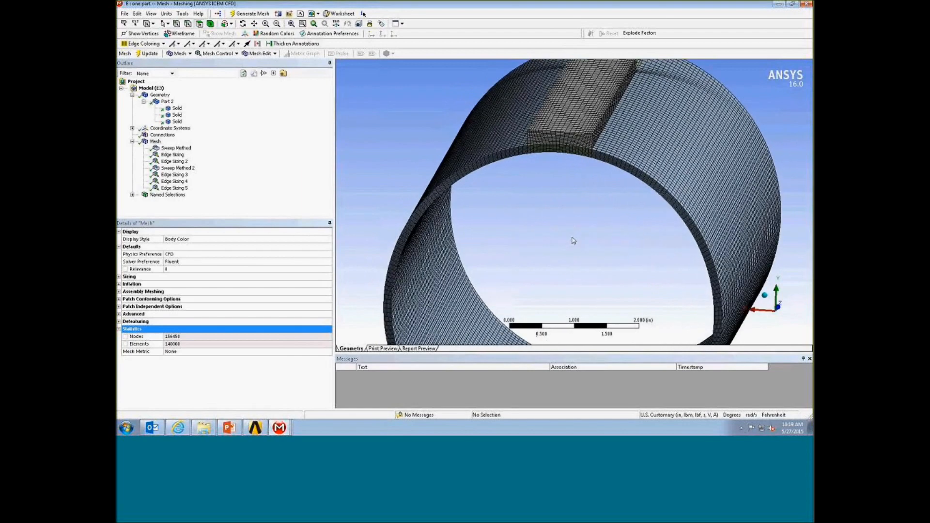
pyautogui.scroll(1, 573, 241)
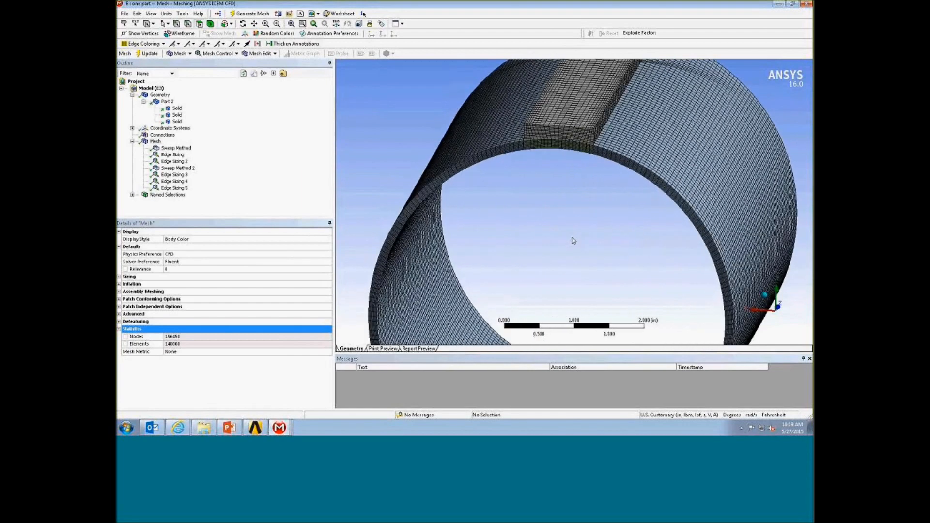
# - Switch to the "C : Mesh" window to compare the single-body mesh and its statistics
pyautogui.click(279, 428)
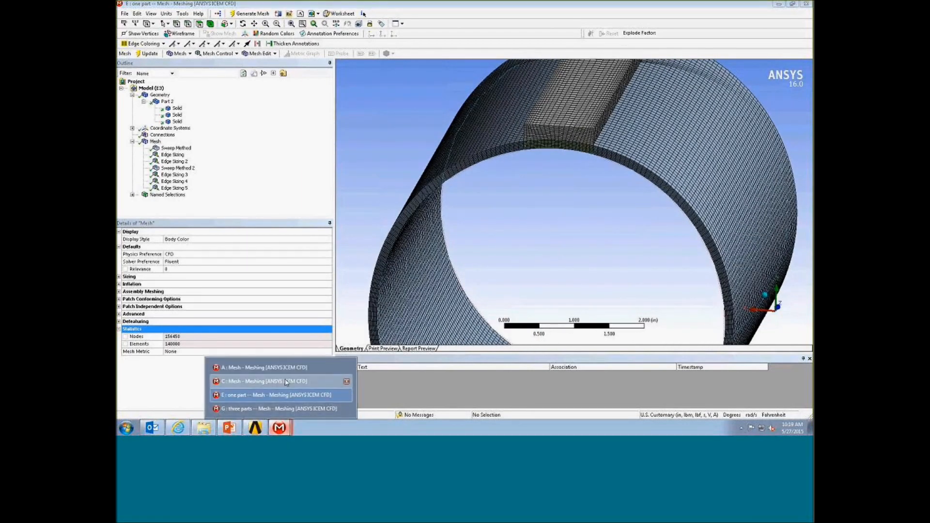
pyautogui.click(264, 380)
pyautogui.scroll(-3, 601, 207)
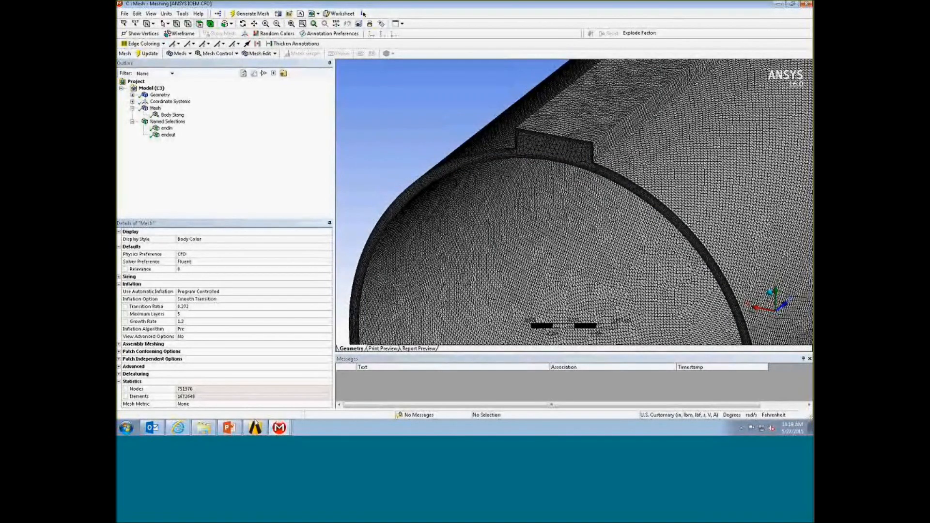
# - Return to the "E : one part -- Mesh" window and examine the swept mesh around the rib and pipe wall
pyautogui.moveTo(280, 429)
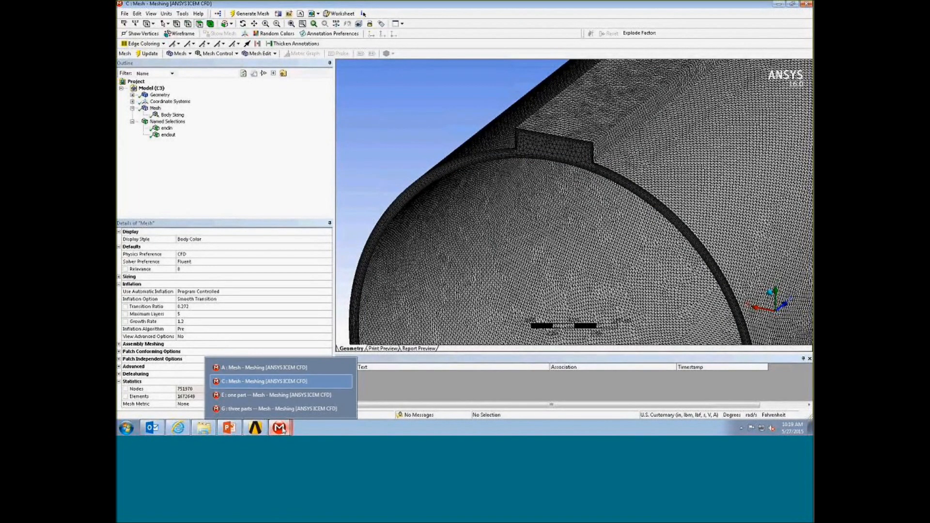
pyautogui.click(286, 395)
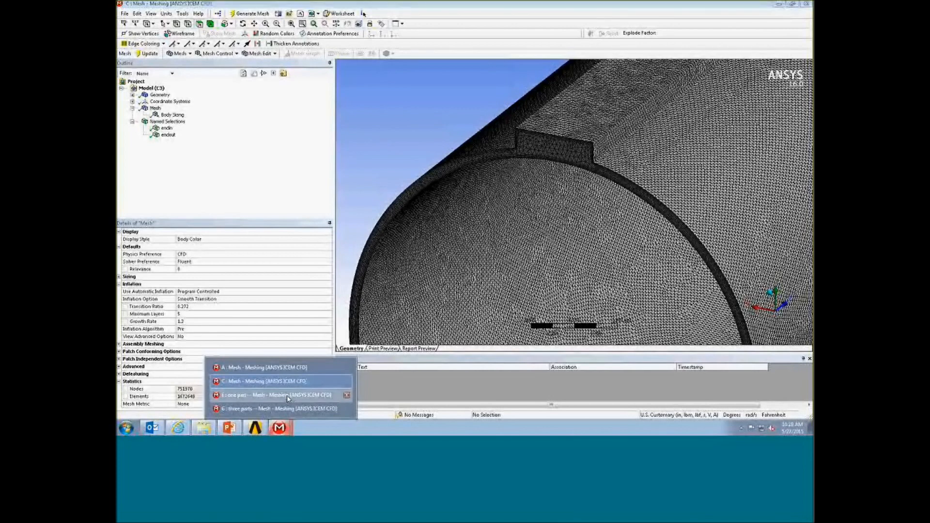
pyautogui.moveTo(604, 257); pyautogui.dragTo(588, 264, button='middle')
pyautogui.scroll(3, 586, 265)
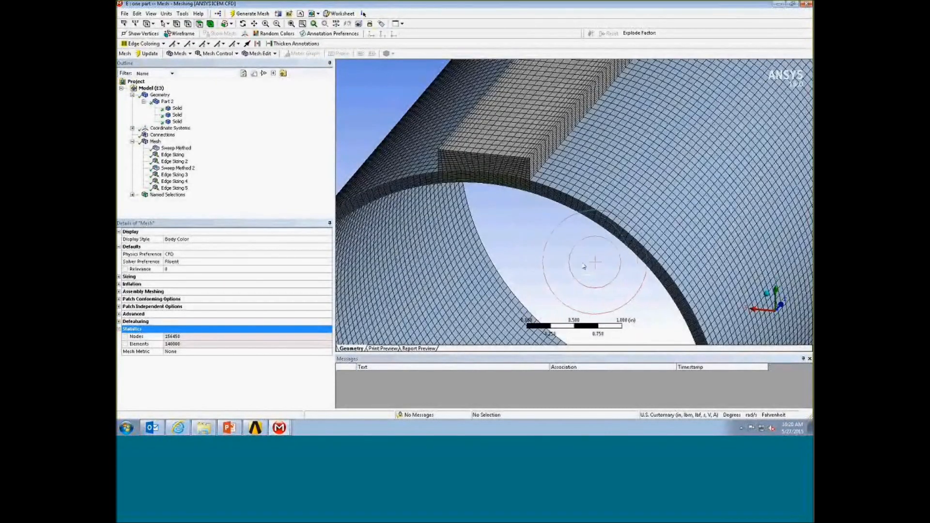
pyautogui.keyDown('ctrl'); pyautogui.moveTo(591, 266); pyautogui.dragTo(649, 270, button='middle'); pyautogui.keyUp('ctrl')
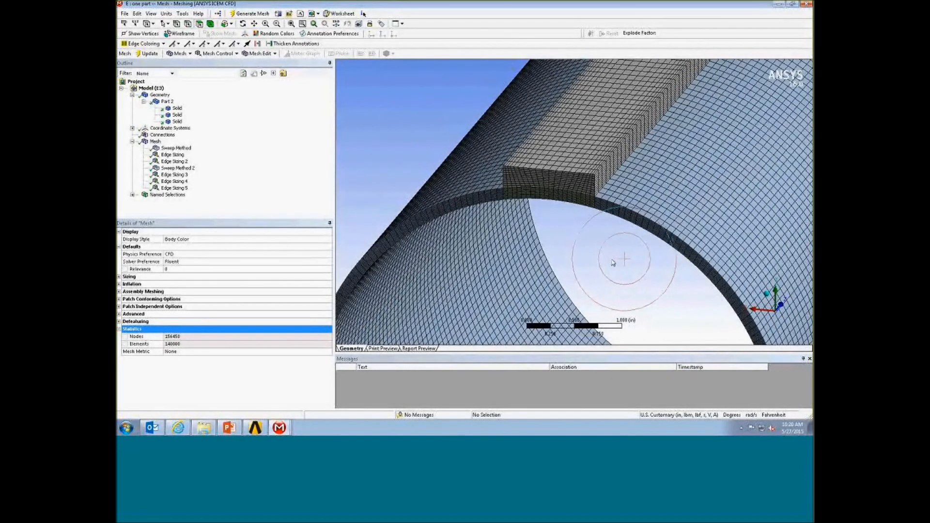
pyautogui.keyDown('ctrl'); pyautogui.moveTo(622, 260); pyautogui.dragTo(609, 272, button='middle'); pyautogui.keyUp('ctrl')
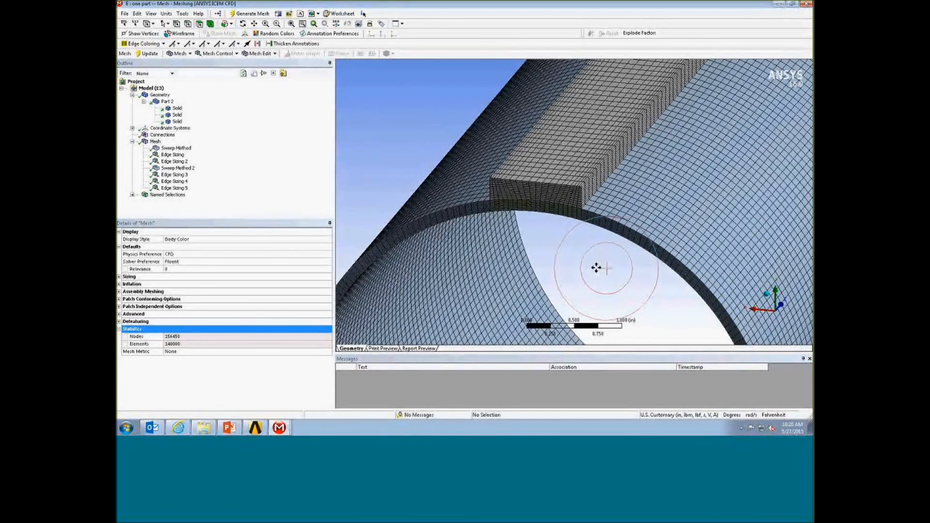
pyautogui.keyDown('ctrl'); pyautogui.moveTo(596, 268); pyautogui.dragTo(623, 261, button='middle'); pyautogui.keyUp('ctrl')
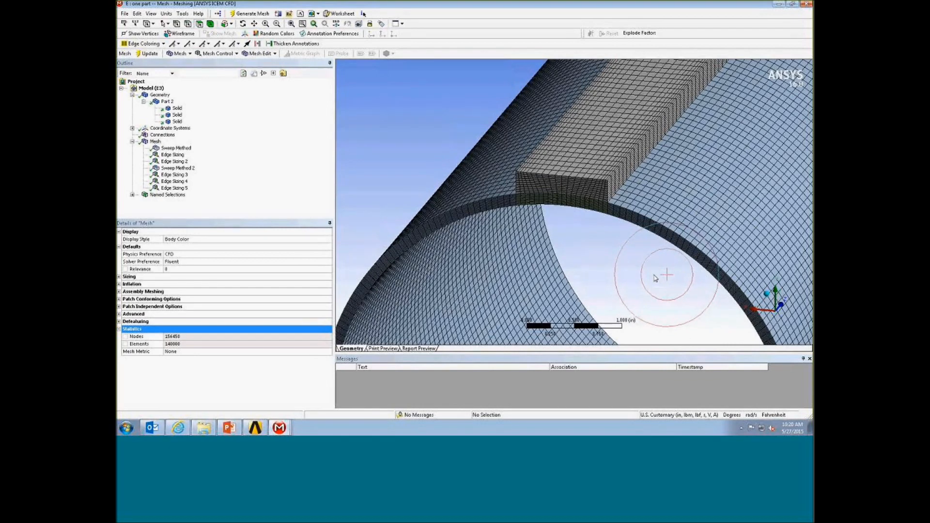
# - Switch to the "G : three parts -- Mesh" window, maximize it, and view the pipe geometry from its ribbed end
pyautogui.click(281, 428)
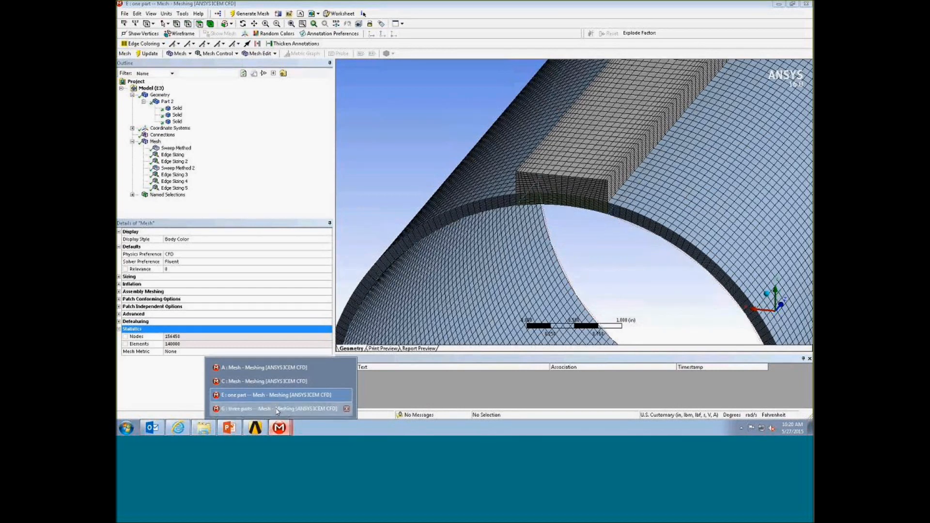
pyautogui.click(278, 409)
pyautogui.click(725, 19)
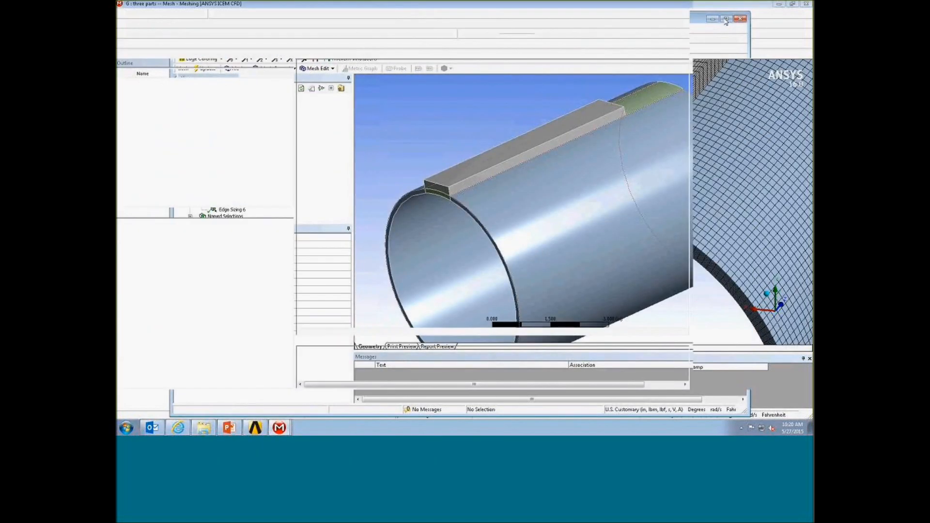
pyautogui.moveTo(644, 141); pyautogui.dragTo(672, 139, button='middle')
pyautogui.scroll(2, 625, 169)
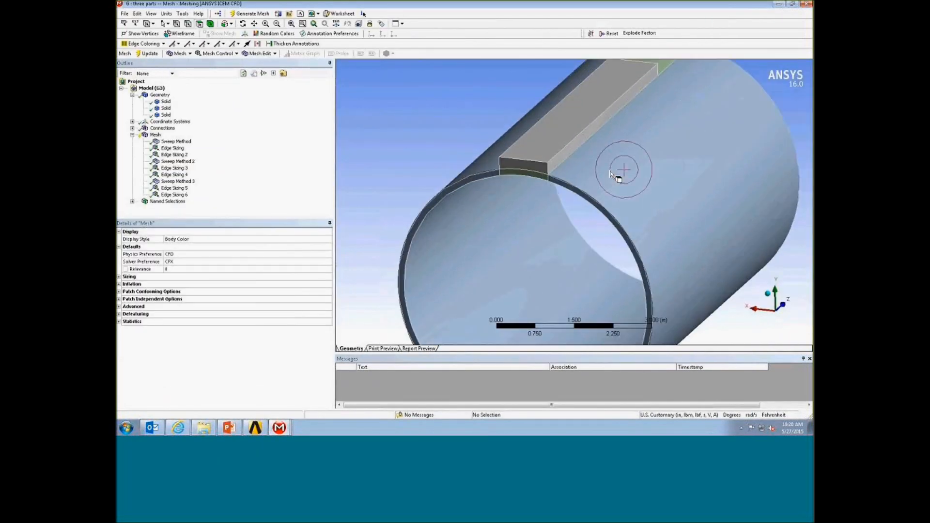
pyautogui.moveTo(619, 170); pyautogui.dragTo(550, 171, button='middle')
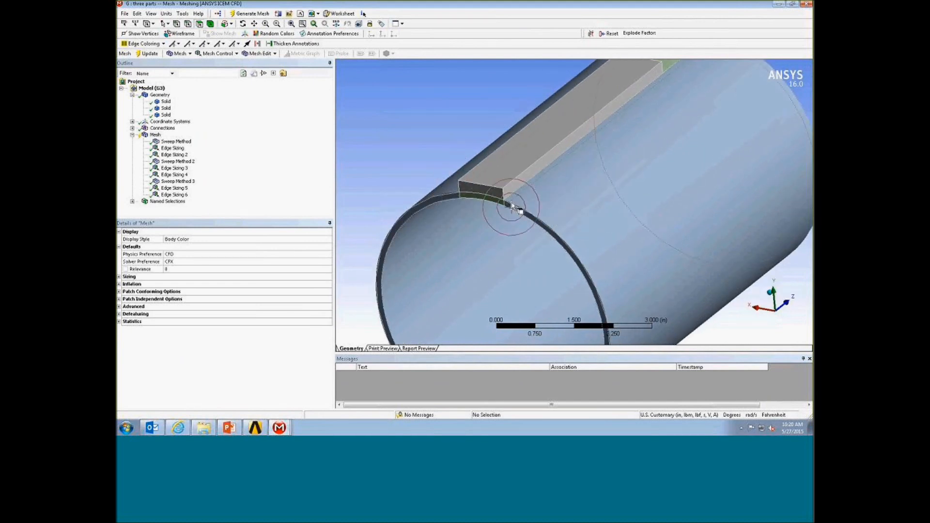
pyautogui.moveTo(606, 176); pyautogui.dragTo(644, 183, button='middle')
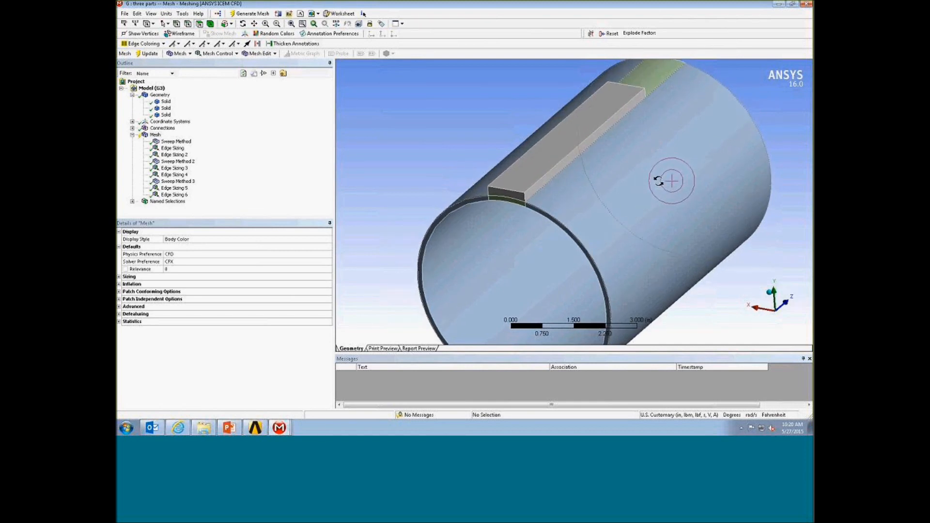
pyautogui.moveTo(658, 181); pyautogui.dragTo(659, 182)
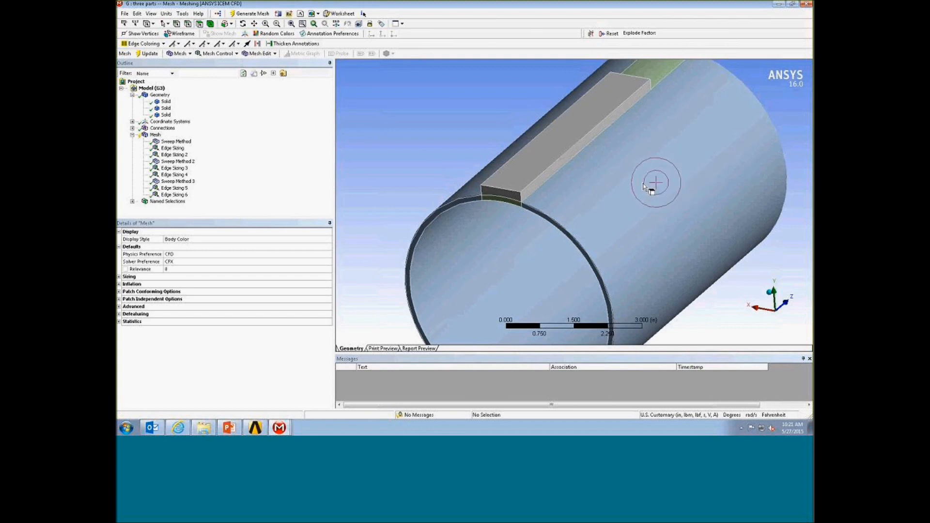
# - Review the three sweep method definitions and their scoped bodies on the pipe wall and rib
pyautogui.scroll(3, 635, 189)
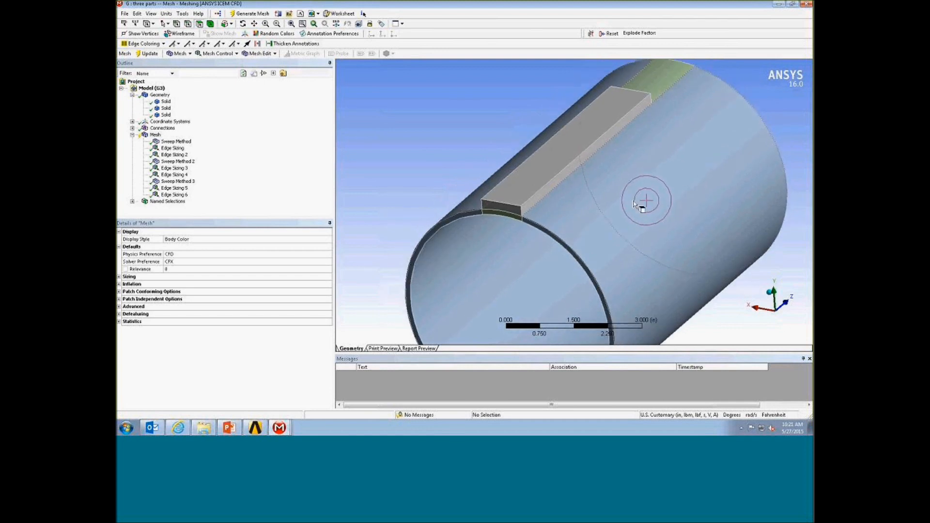
pyautogui.scroll(2, 635, 211)
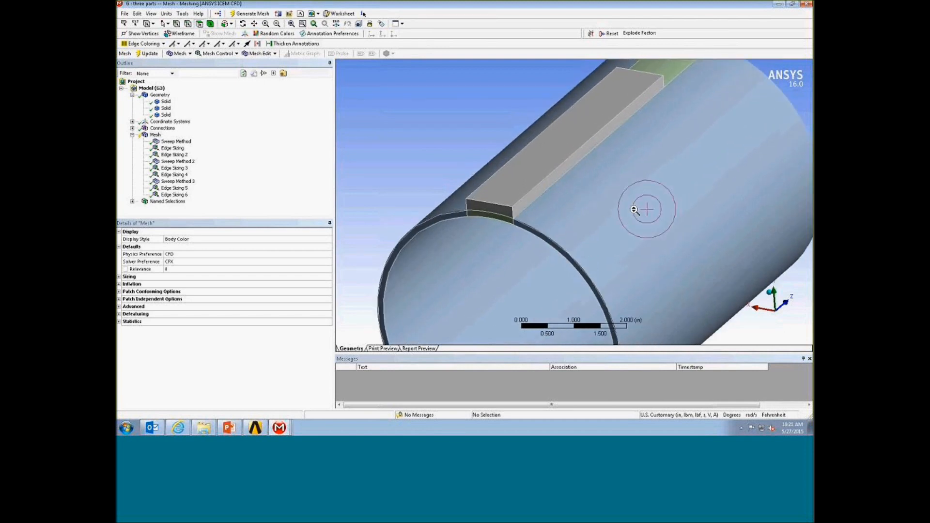
pyautogui.click(186, 142)
pyautogui.scroll(1, 436, 142)
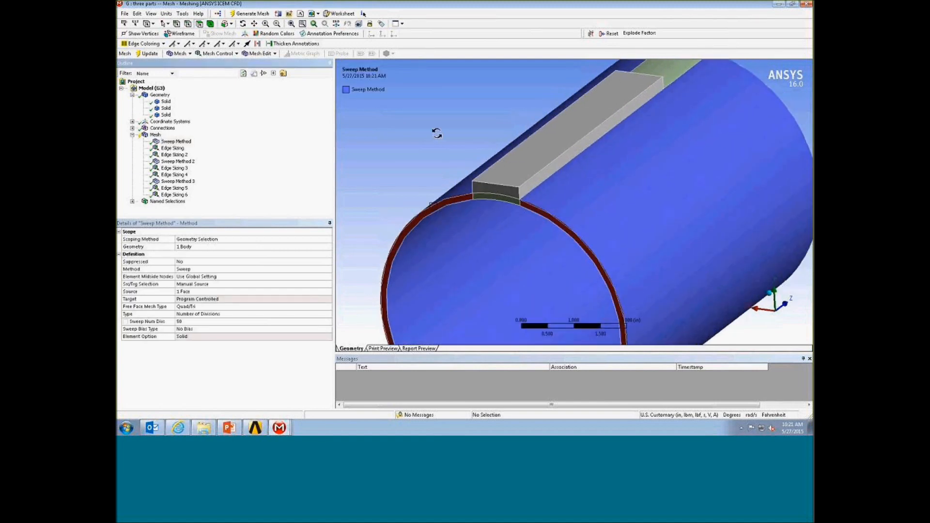
pyautogui.scroll(1, 478, 140)
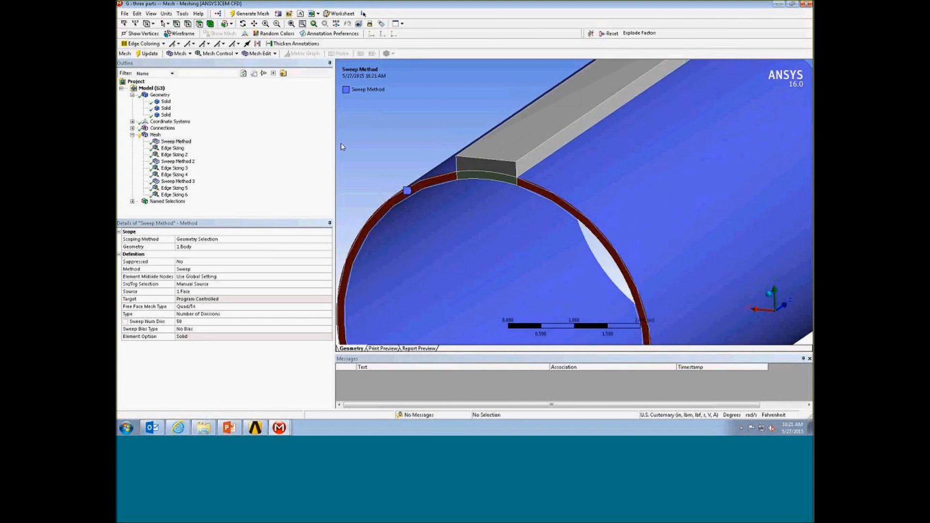
pyautogui.click(191, 161)
pyautogui.click(190, 181)
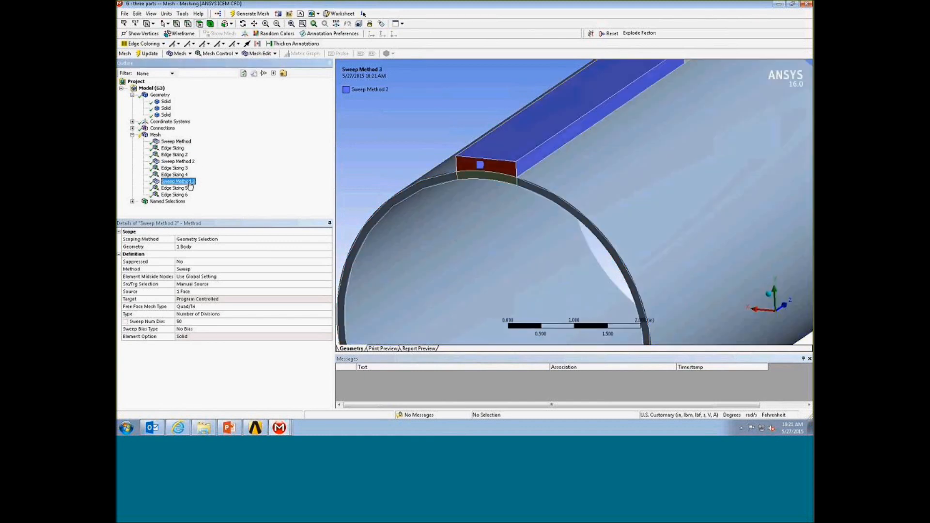
pyautogui.moveTo(442, 162); pyautogui.dragTo(441, 165, button='middle')
pyautogui.scroll(-3, 443, 167)
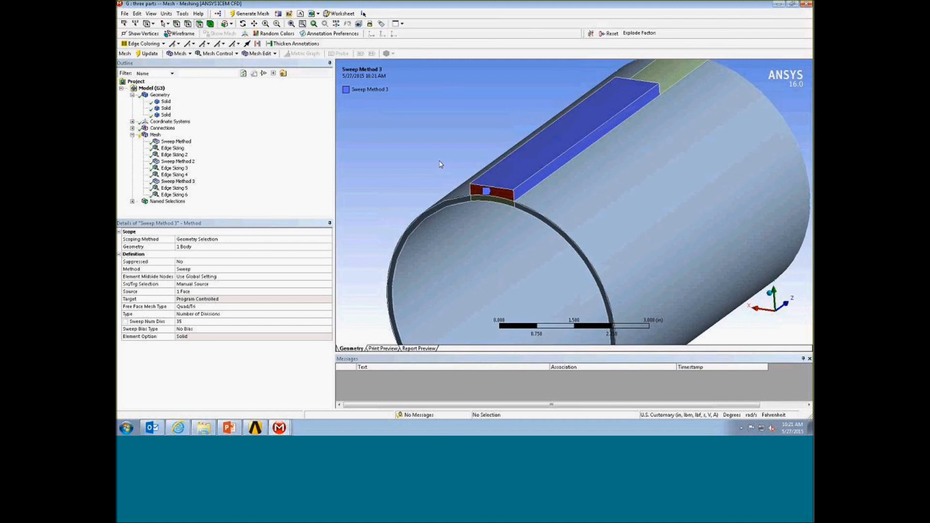
# - Inspect Edge Sizing and Edge Sizing 2 to see their scoped pipe edges and division settings
pyautogui.click(174, 149)
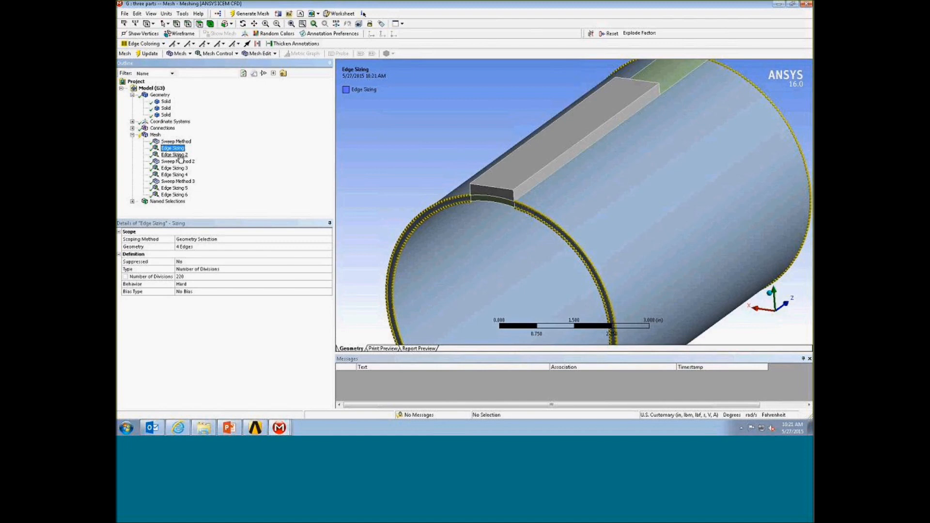
pyautogui.click(176, 155)
pyautogui.moveTo(488, 165); pyautogui.dragTo(507, 124, button='middle')
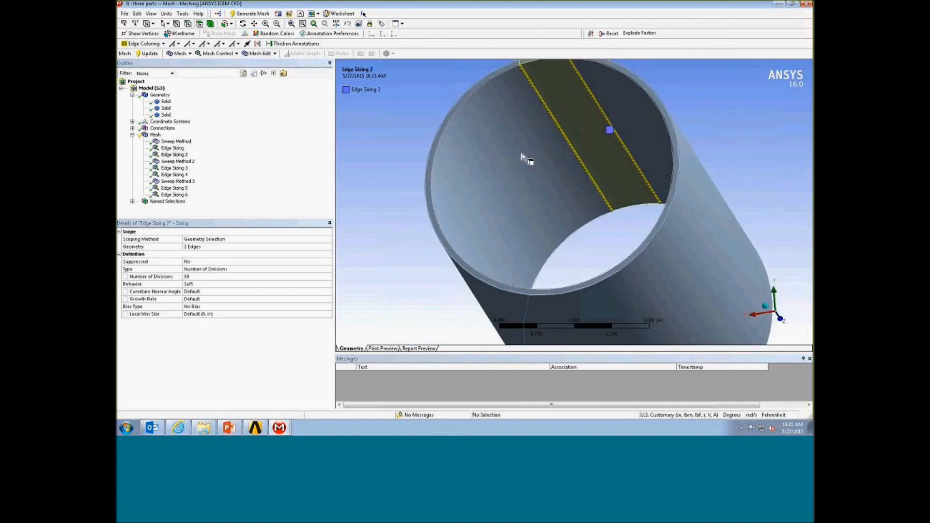
pyautogui.moveTo(522, 159); pyautogui.dragTo(513, 172, button='middle')
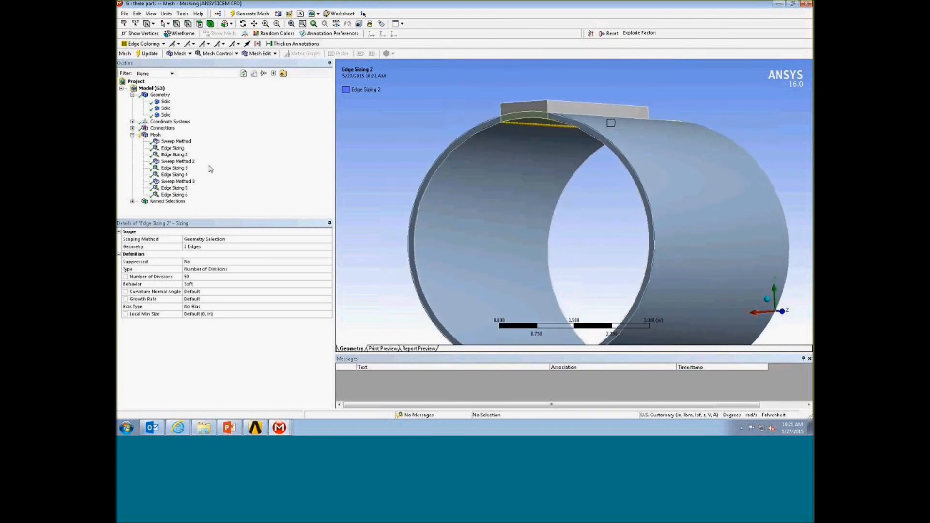
# - Inspect Edge Sizing 3 and Edge Sizing 4 at close range on the end face below and beside the rib
pyautogui.click(175, 167)
pyautogui.scroll(5, 489, 194)
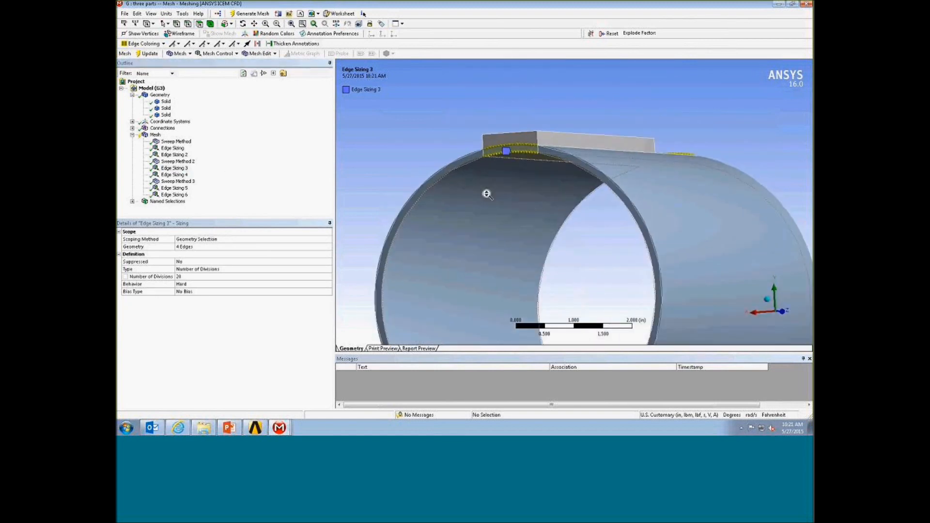
pyautogui.click(174, 174)
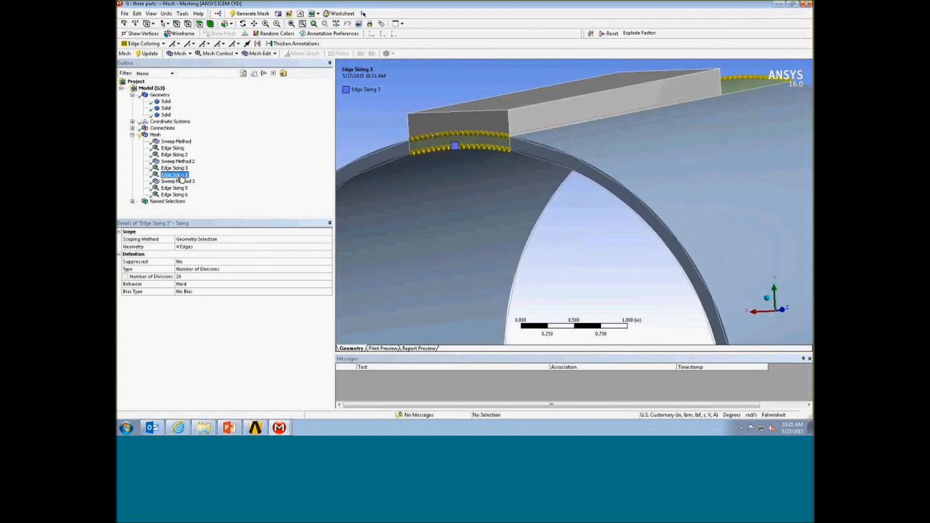
pyautogui.scroll(4, 494, 204)
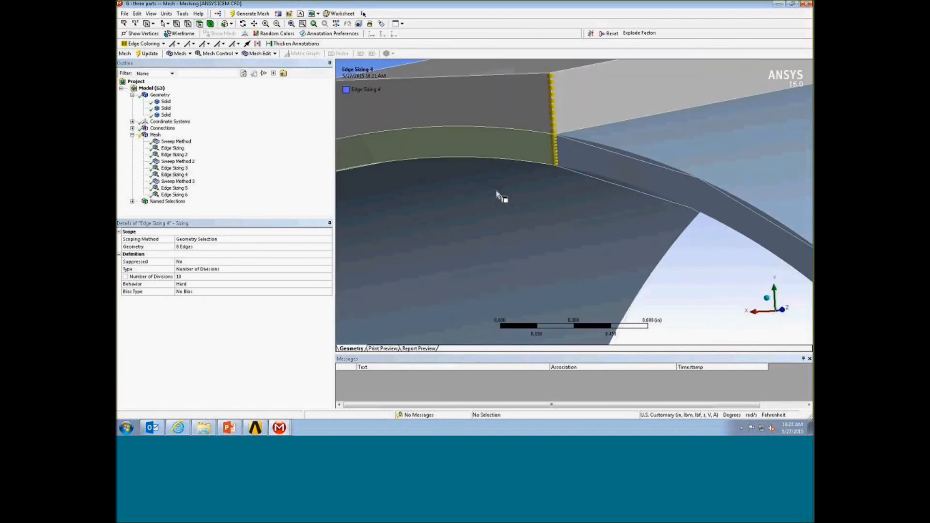
pyautogui.keyDown('ctrl'); pyautogui.moveTo(451, 231); pyautogui.dragTo(511, 239, button='middle'); pyautogui.keyUp('ctrl')
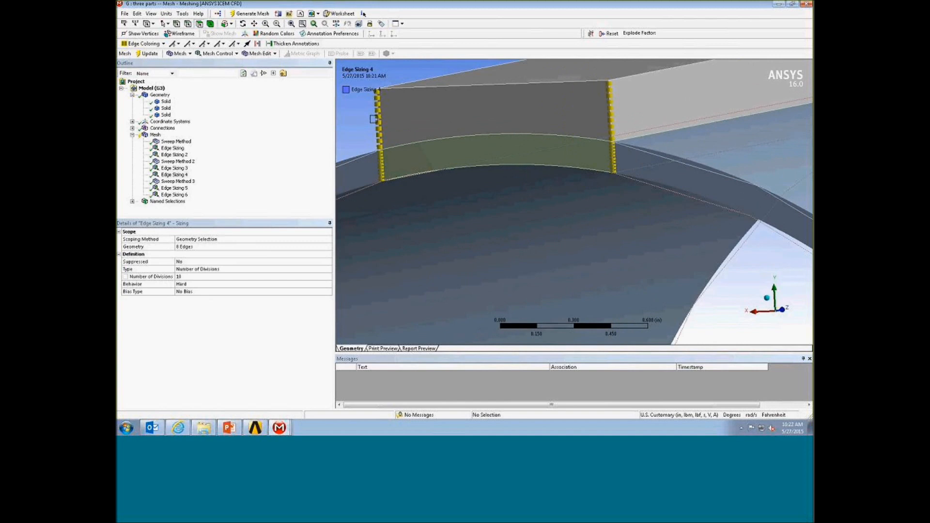
pyautogui.scroll(-3, 432, 198)
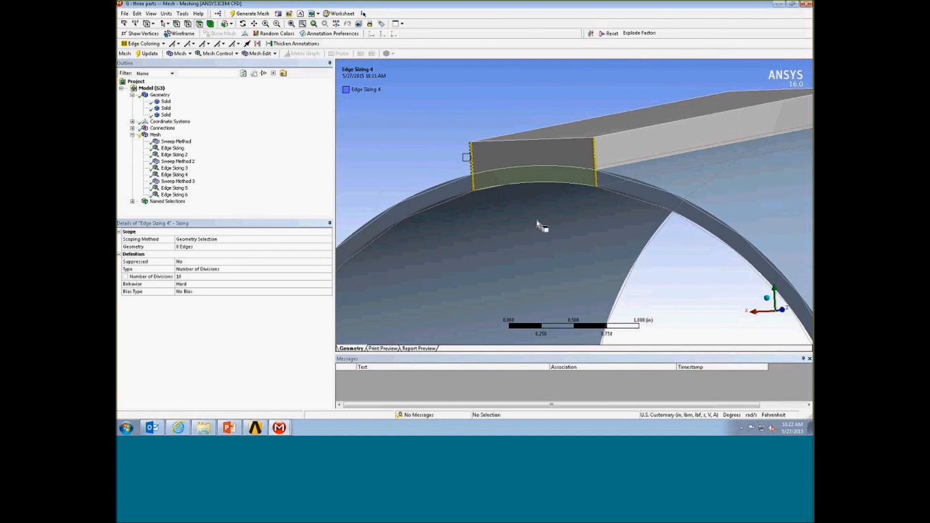
# - Inspect Edge Sizing 5 and Edge Sizing 6 and the rib-end edges they are scoped to
pyautogui.click(180, 189)
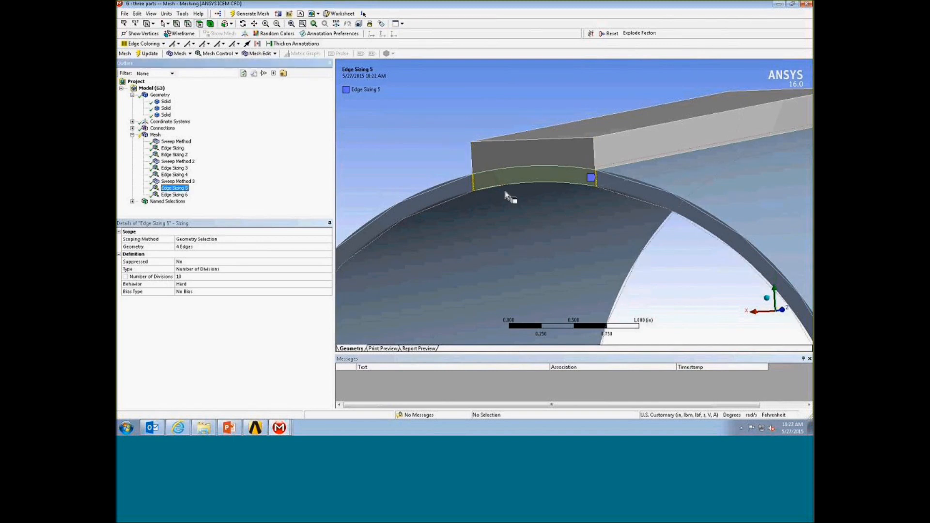
pyautogui.click(177, 195)
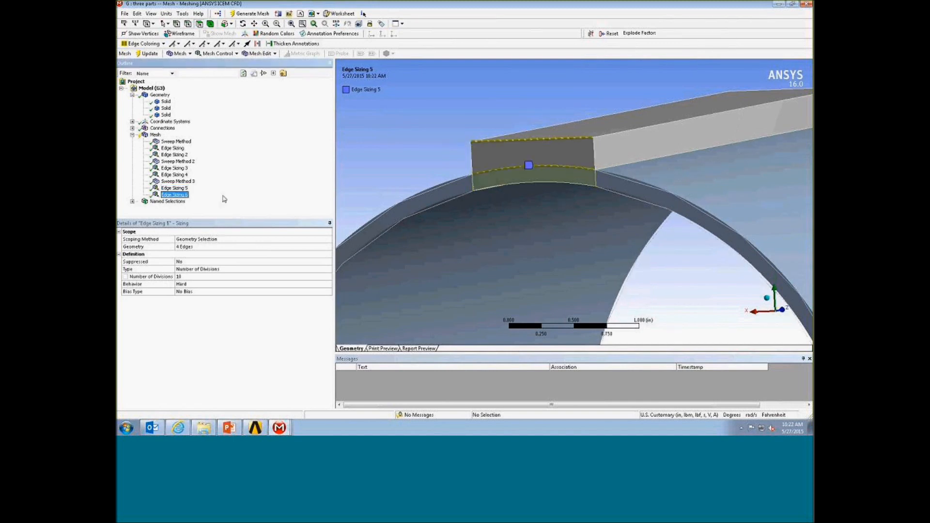
pyautogui.moveTo(541, 187); pyautogui.dragTo(537, 199, button='middle')
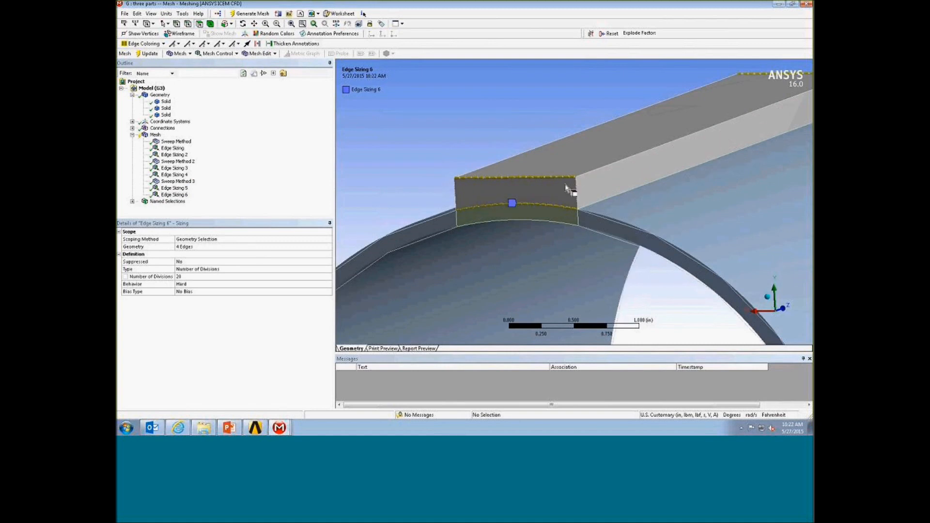
pyautogui.keyDown('ctrl'); pyautogui.moveTo(606, 200); pyautogui.dragTo(566, 180, button='middle'); pyautogui.keyUp('ctrl')
pyautogui.scroll(-6, 567, 180)
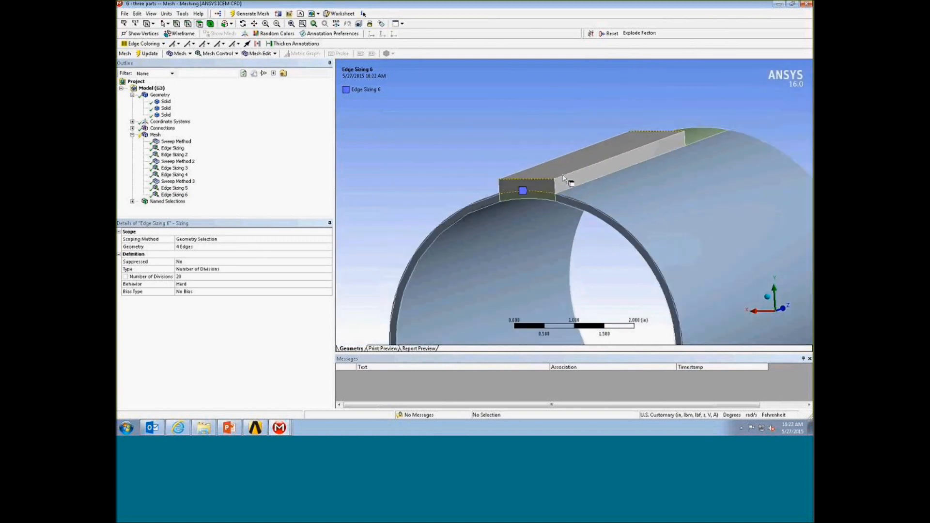
# - Generate the mesh for the three-part pipe and shrink the message list to enlarge the model view
pyautogui.moveTo(614, 192); pyautogui.dragTo(580, 149, button='middle')
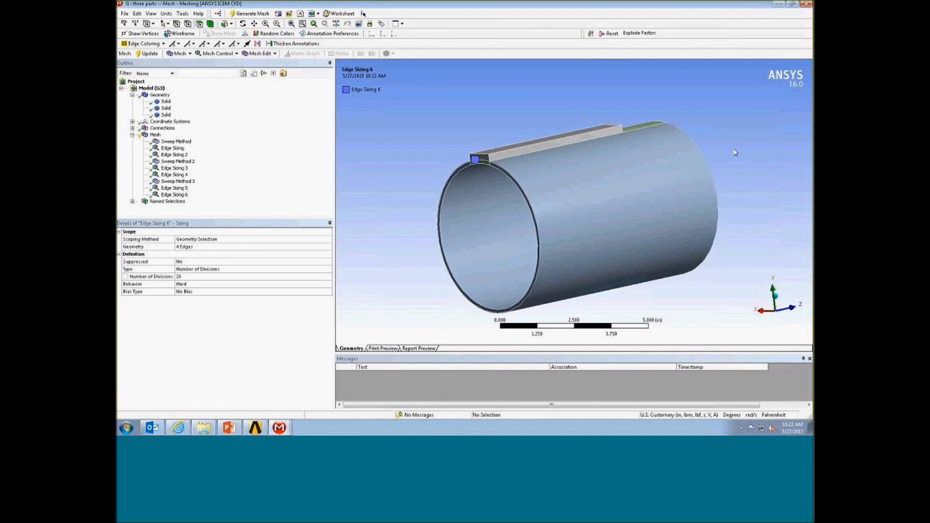
pyautogui.moveTo(733, 147); pyautogui.dragTo(735, 146, button='middle')
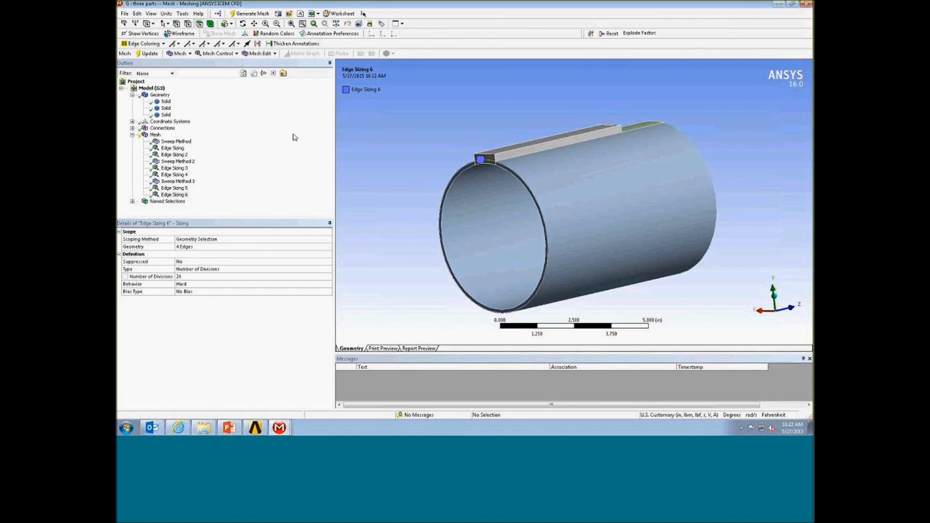
pyautogui.rightClick(154, 134)
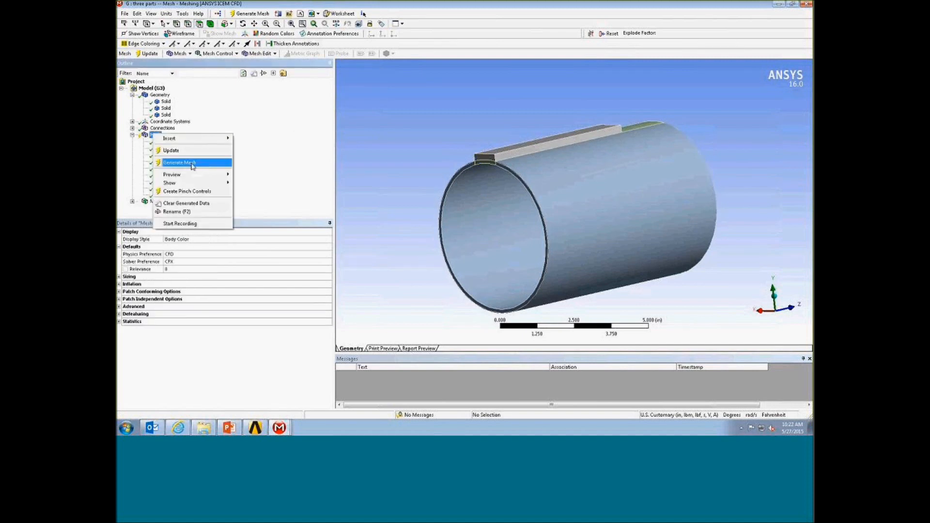
pyautogui.click(204, 164)
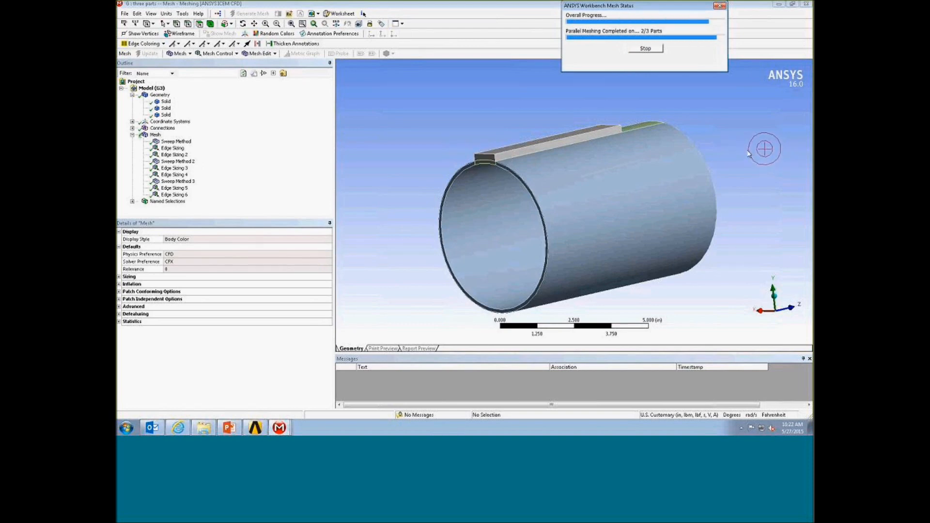
pyautogui.moveTo(727, 146); pyautogui.dragTo(723, 155, button='middle')
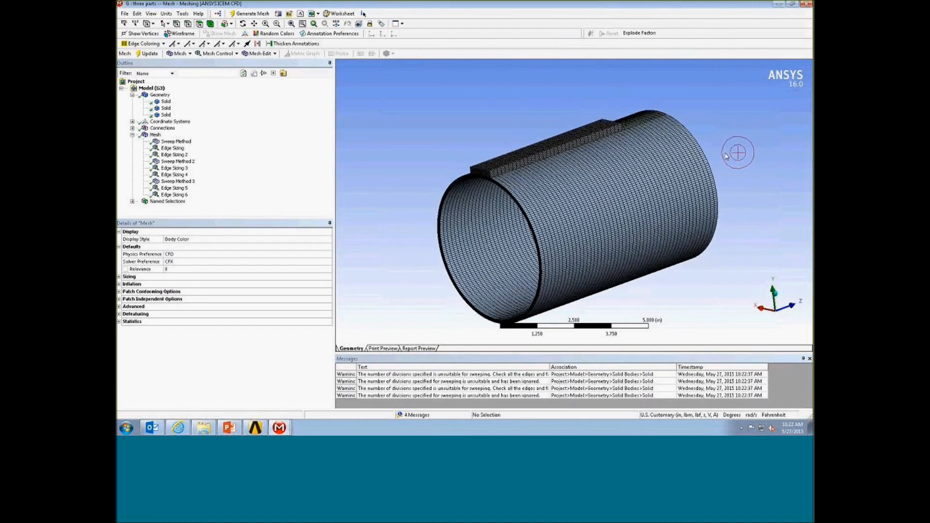
pyautogui.scroll(2, 716, 154)
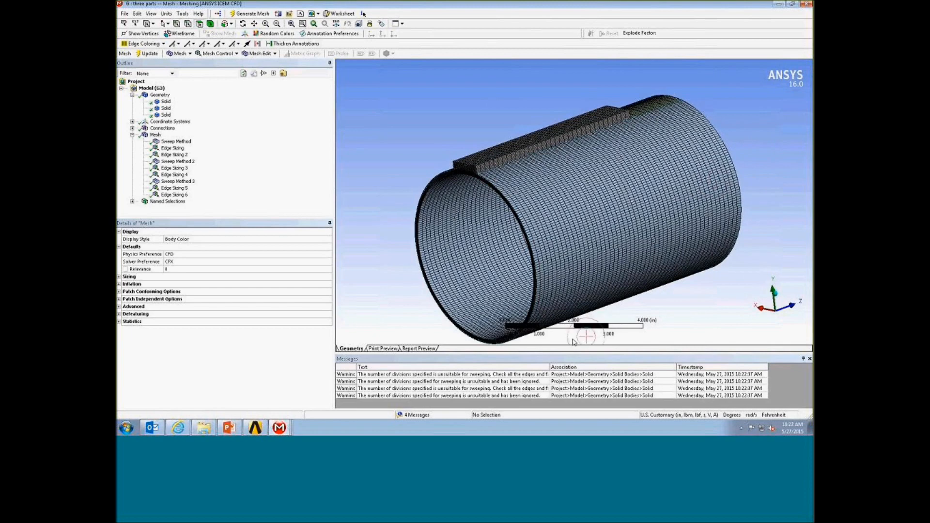
pyautogui.moveTo(570, 363); pyautogui.dragTo(569, 391)
# - Examine the generated mesh where the rib meets the pipe wall, from the end face and along the rib's side
pyautogui.scroll(5, 587, 318)
pyautogui.moveTo(536, 250)
pyautogui.mouseDown(button='middle')
pyautogui.moveTo(564, 215)
pyautogui.moveTo(614, 285)
pyautogui.moveTo(629, 274)
pyautogui.moveTo(756, 264)
pyautogui.mouseUp(button='middle')
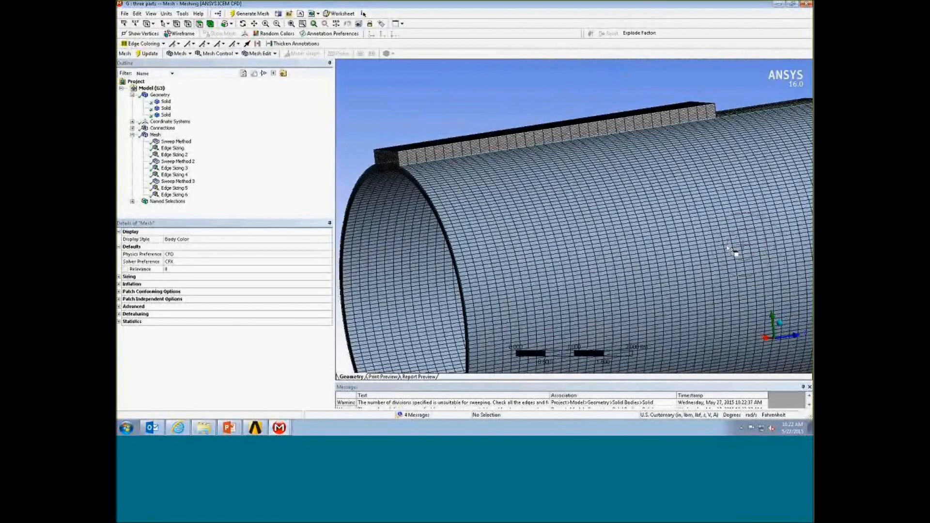
pyautogui.moveTo(577, 252); pyautogui.dragTo(629, 251, button='middle')
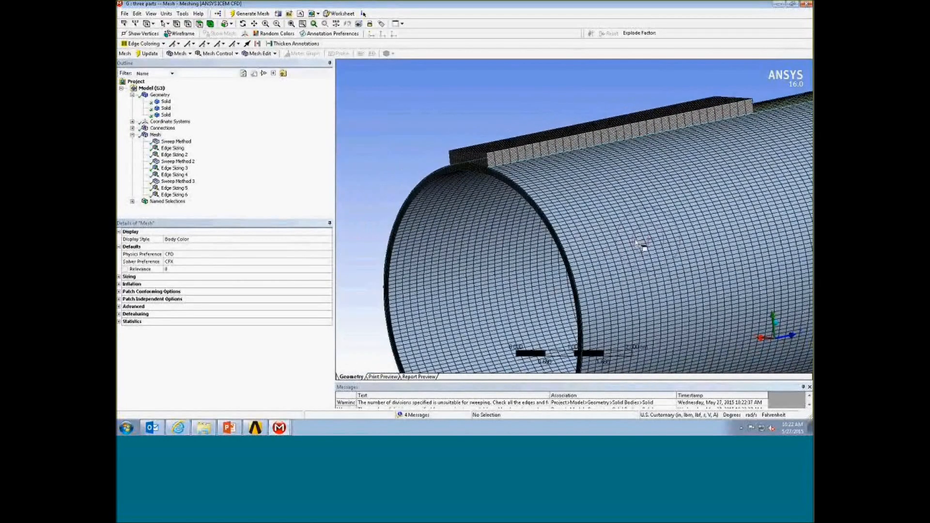
pyautogui.moveTo(620, 243); pyautogui.dragTo(618, 253, button='middle')
pyautogui.scroll(4, 618, 255)
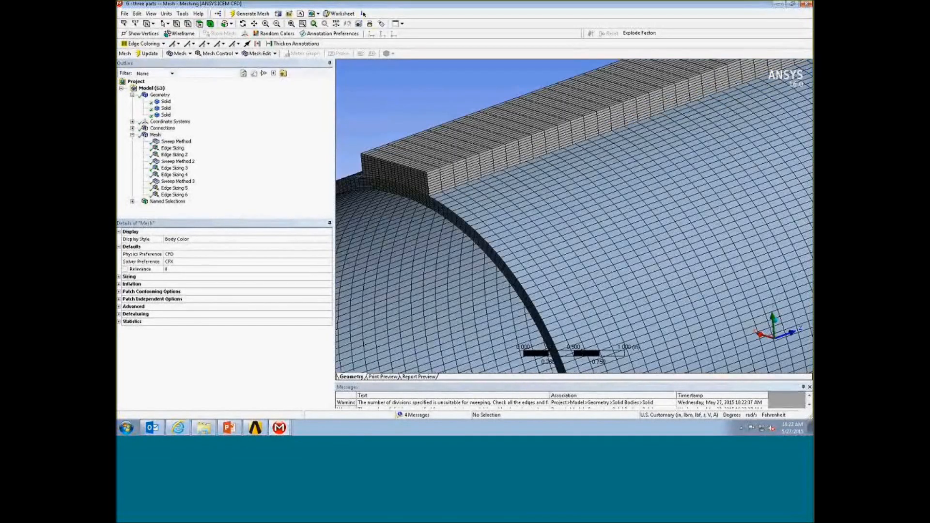
pyautogui.keyDown('ctrl'); pyautogui.moveTo(576, 193); pyautogui.dragTo(708, 201, button='middle'); pyautogui.keyUp('ctrl')
pyautogui.scroll(6, 707, 200)
pyautogui.keyDown('ctrl'); pyautogui.moveTo(707, 201); pyautogui.dragTo(690, 262); pyautogui.keyUp('ctrl')
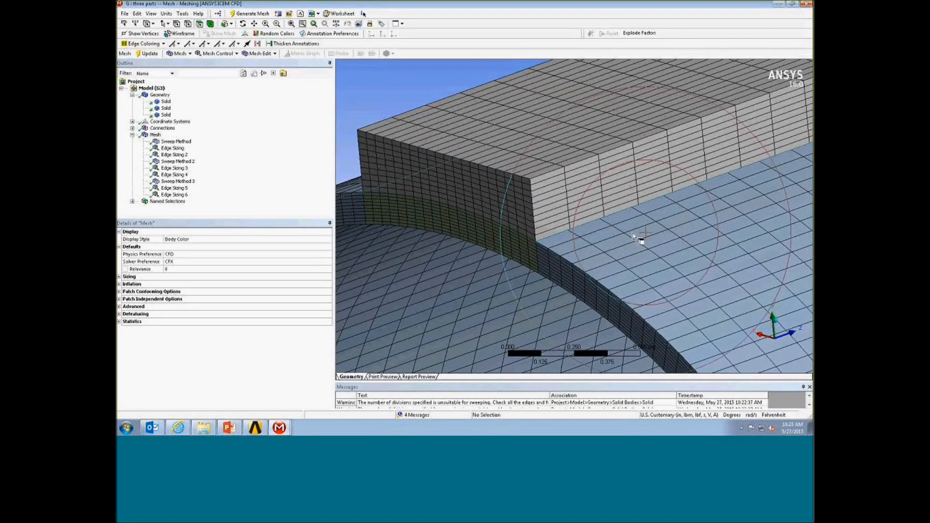
pyautogui.moveTo(632, 236); pyautogui.dragTo(482, 149, button='middle')
pyautogui.moveTo(565, 231); pyautogui.dragTo(647, 226, button='middle')
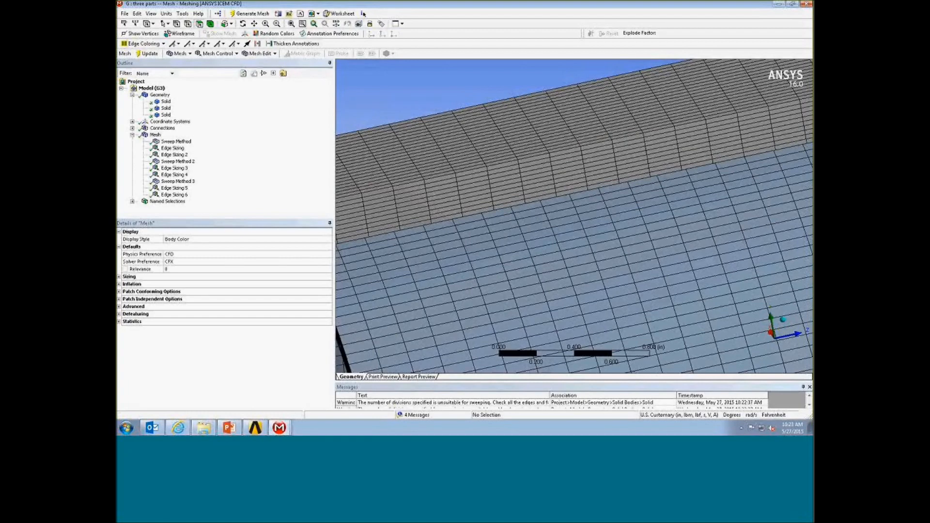
# - Show the mesh statistics for the three-part model and view the ribbed pipe end alongside them
pyautogui.click(131, 322)
pyautogui.moveTo(598, 219)
pyautogui.mouseDown(button='middle')
pyautogui.moveTo(625, 209)
pyautogui.moveTo(601, 202)
pyautogui.mouseUp(button='middle')
pyautogui.scroll(-2, 625, 208)
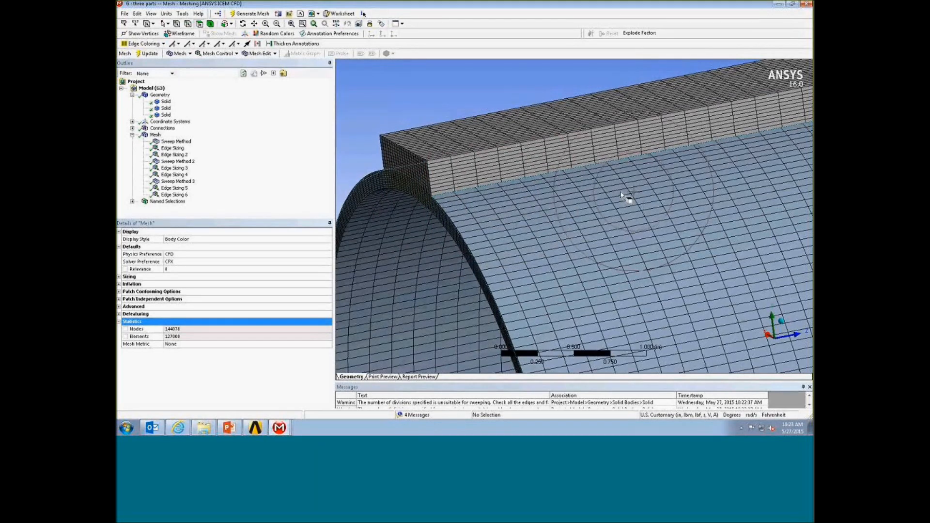
pyautogui.moveTo(621, 196); pyautogui.dragTo(618, 200)
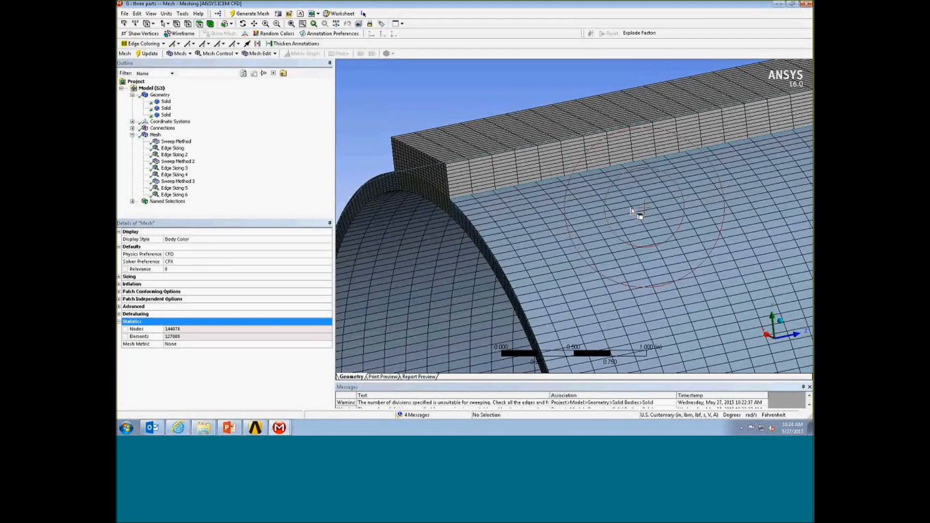
pyautogui.moveTo(631, 210); pyautogui.dragTo(599, 234, button='middle')
# - Switch to the PowerPoint presentation and show the Summary slide with a narrower thumbnail strip
pyautogui.click(229, 428)
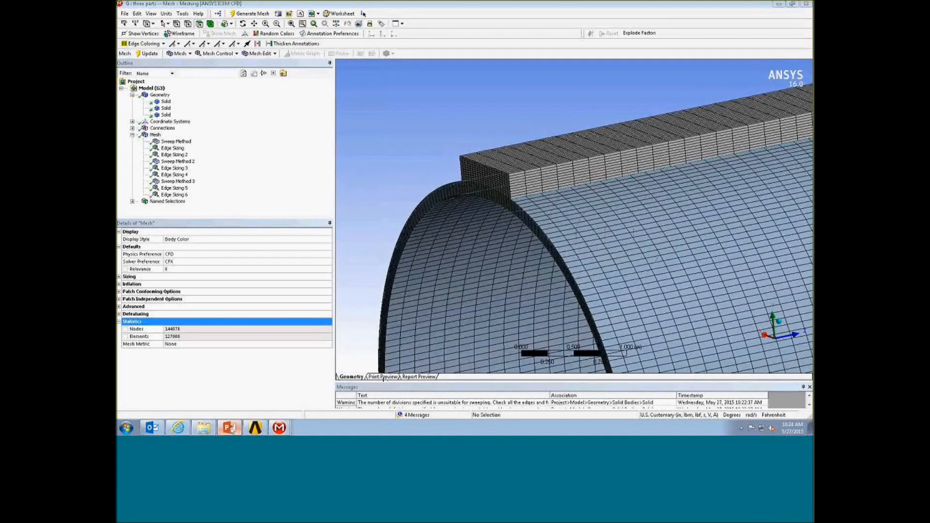
pyautogui.click(145, 156)
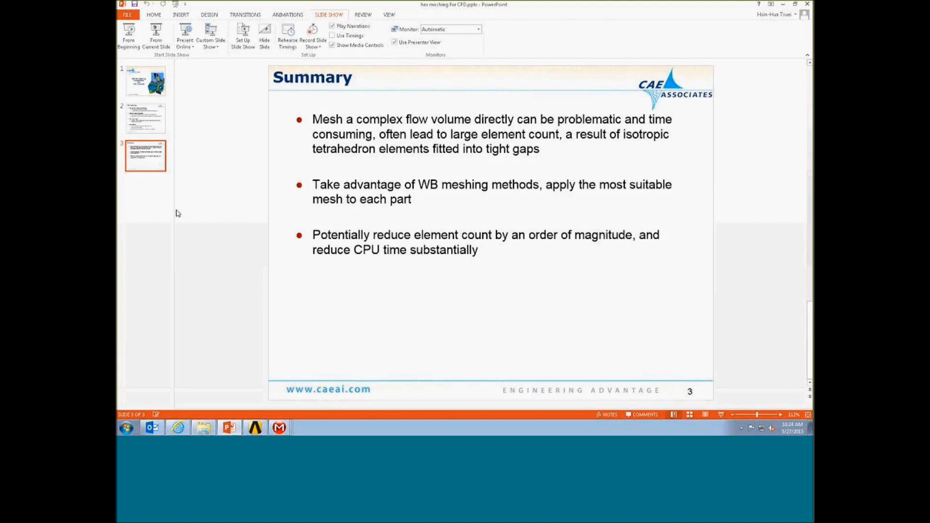
pyautogui.moveTo(174, 209); pyautogui.dragTo(162, 209)
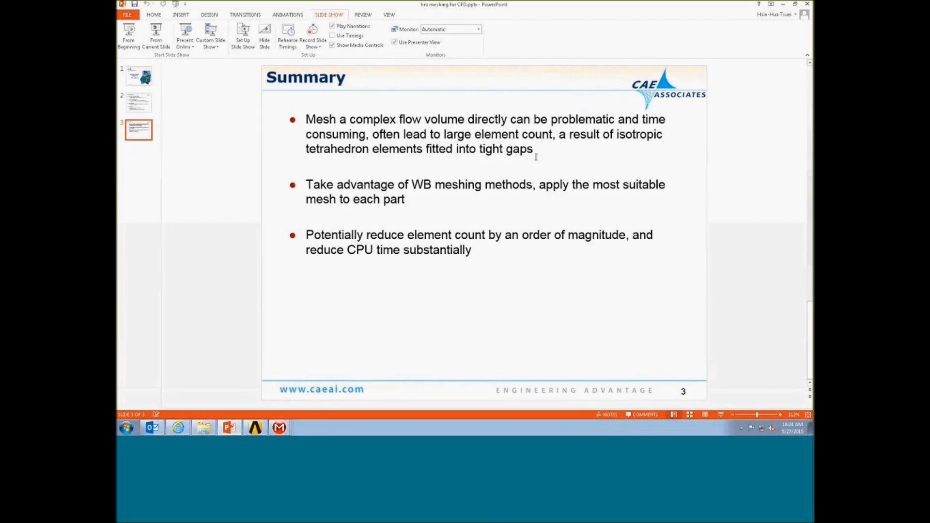